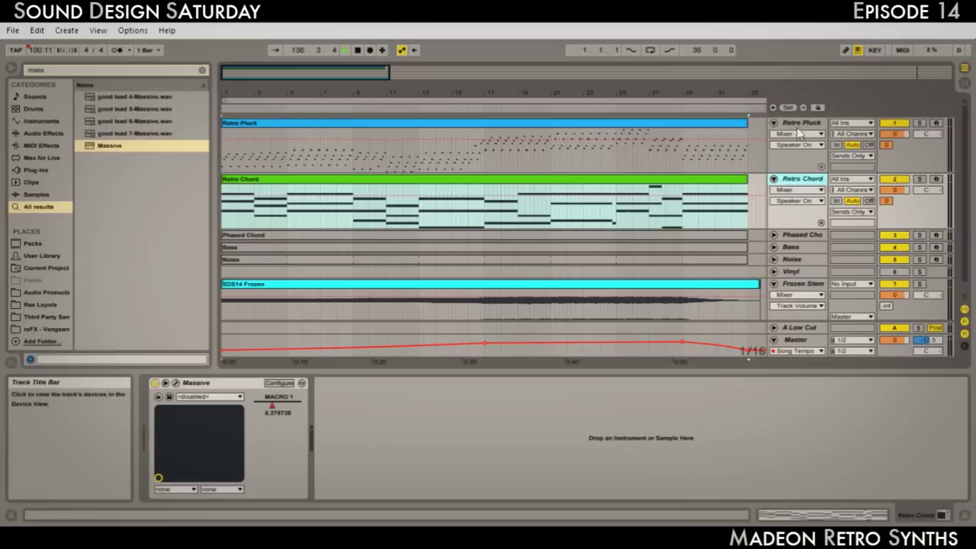
- Examine the Retro Pluck and Retro Chord tracks and their clips in the arrangement
left_click(797, 180)
left_click(795, 124)
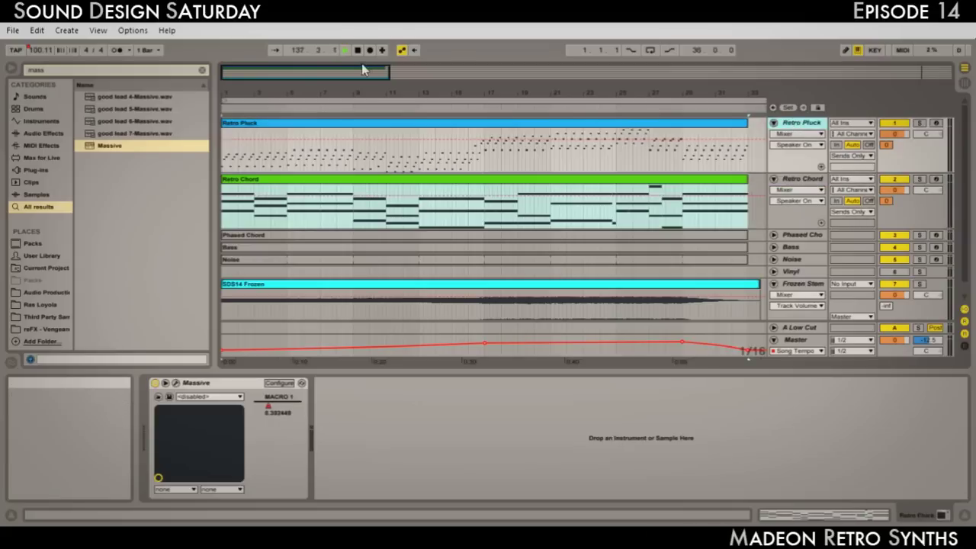
left_click_drag(389, 73, 405, 74)
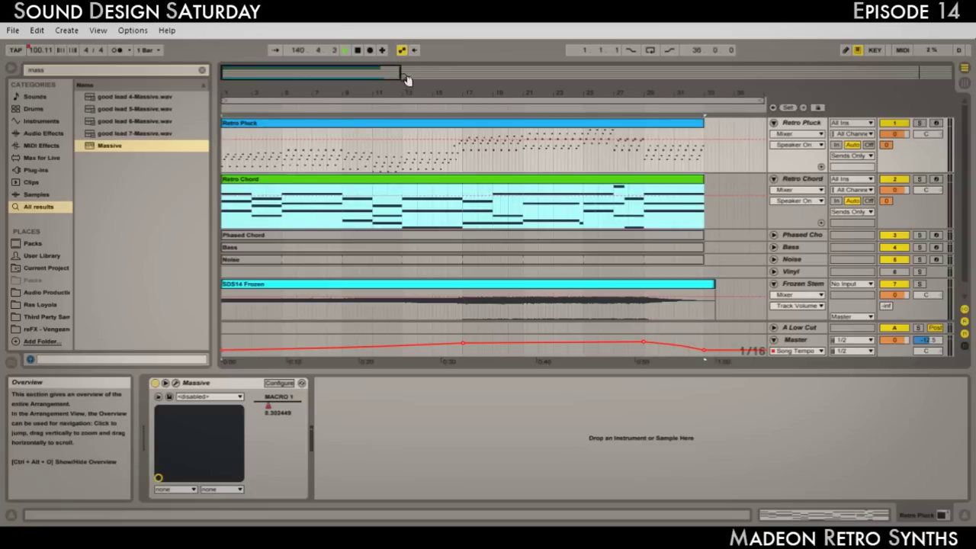
left_click_drag(399, 72, 391, 73)
left_click(657, 171)
left_click(656, 183)
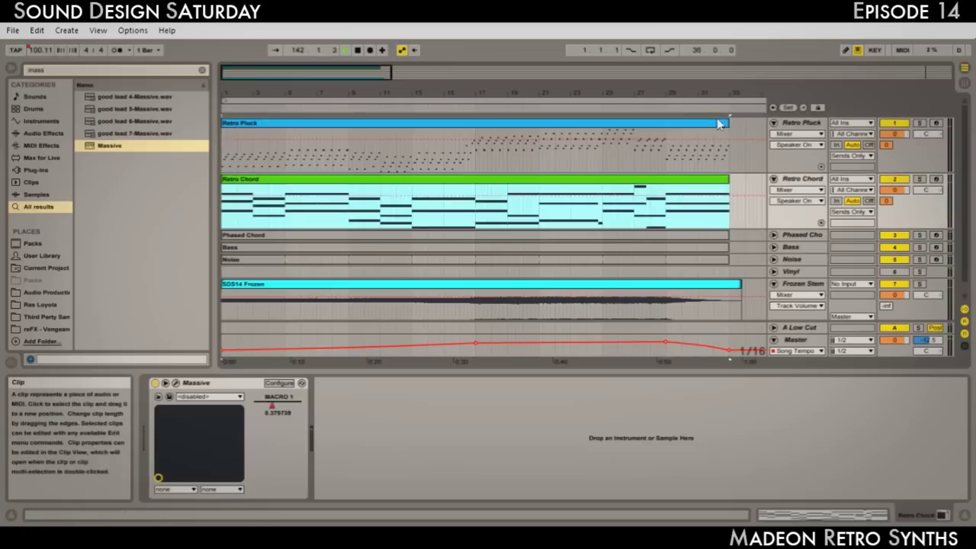
left_click(803, 128)
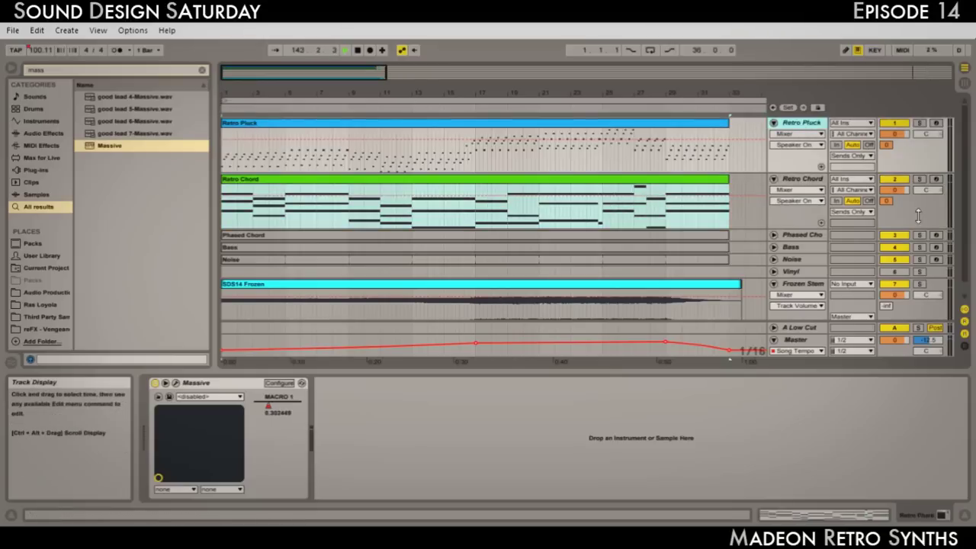
left_click(805, 187)
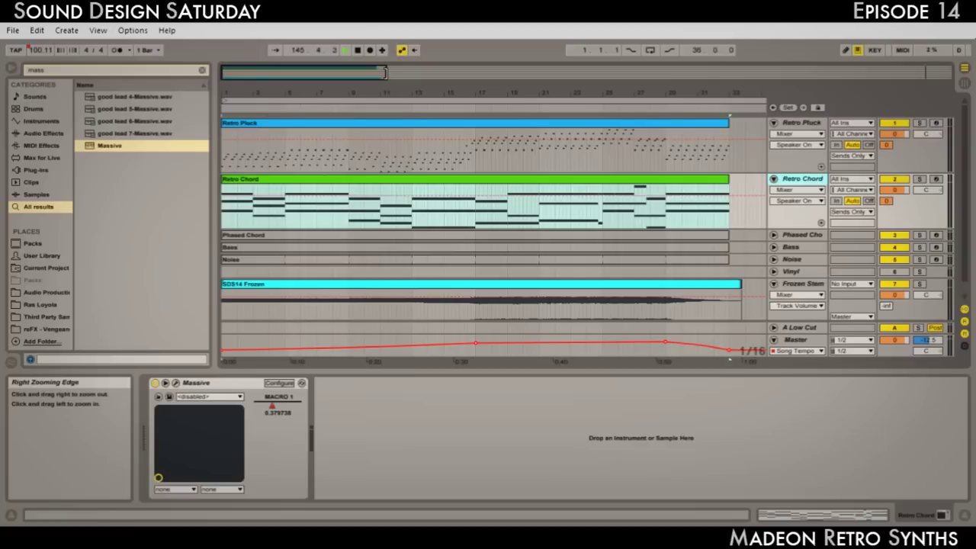
left_click(728, 152)
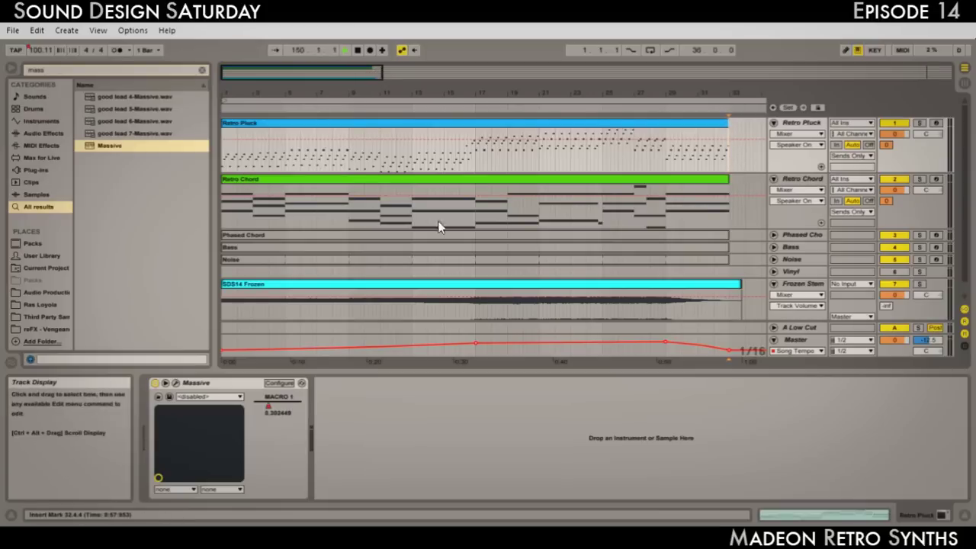
left_click(280, 142)
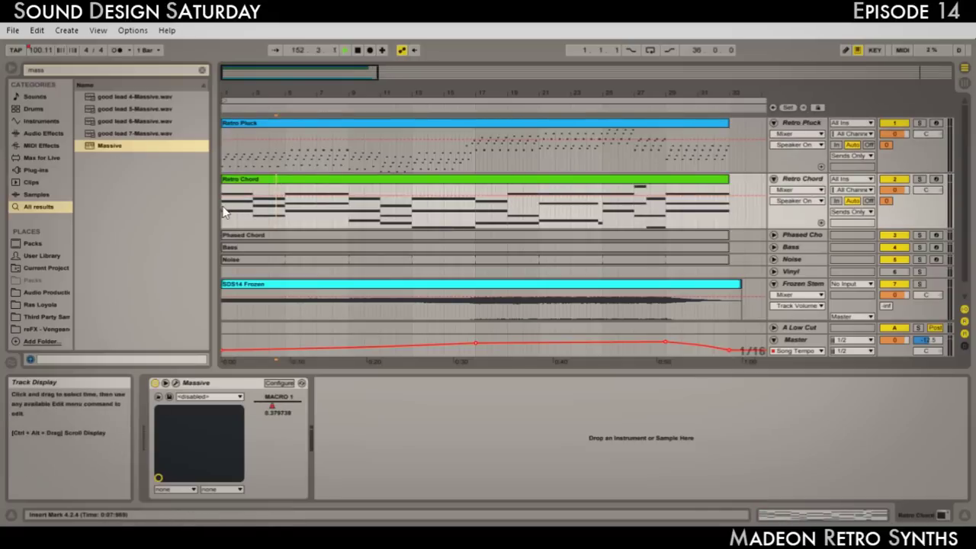
- Play the arrangement from the start and show Massive's MACRO 1 automation on the Retro Pluck and Retro Chord tracks
key("space")
key("space")
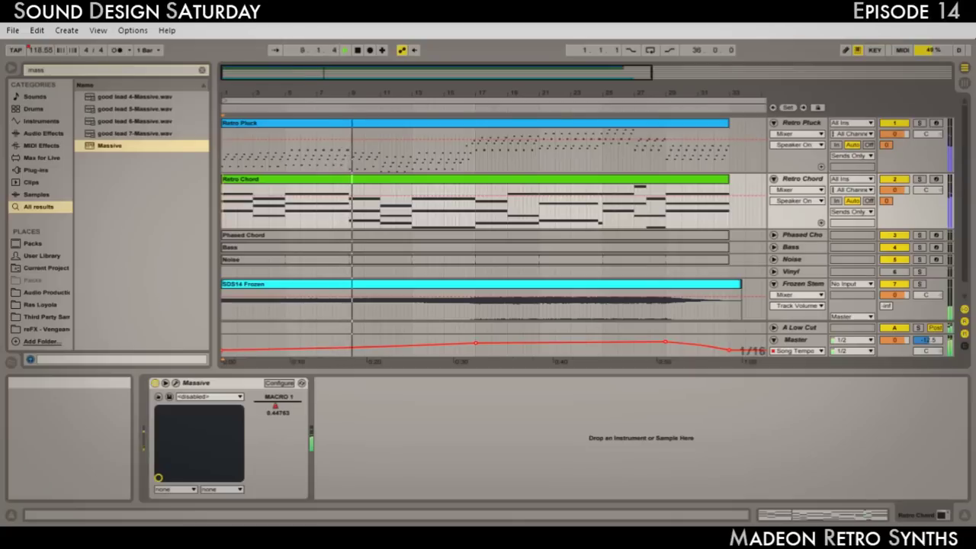
left_click(797, 133)
left_click(793, 149)
left_click(797, 189)
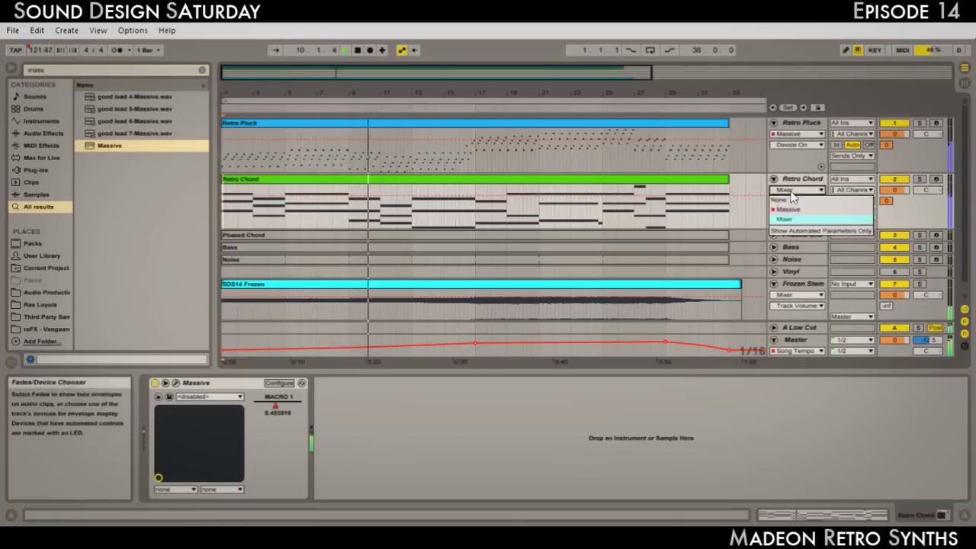
left_click(793, 206)
left_click(797, 144)
left_click(793, 163)
left_click(797, 200)
left_click(793, 220)
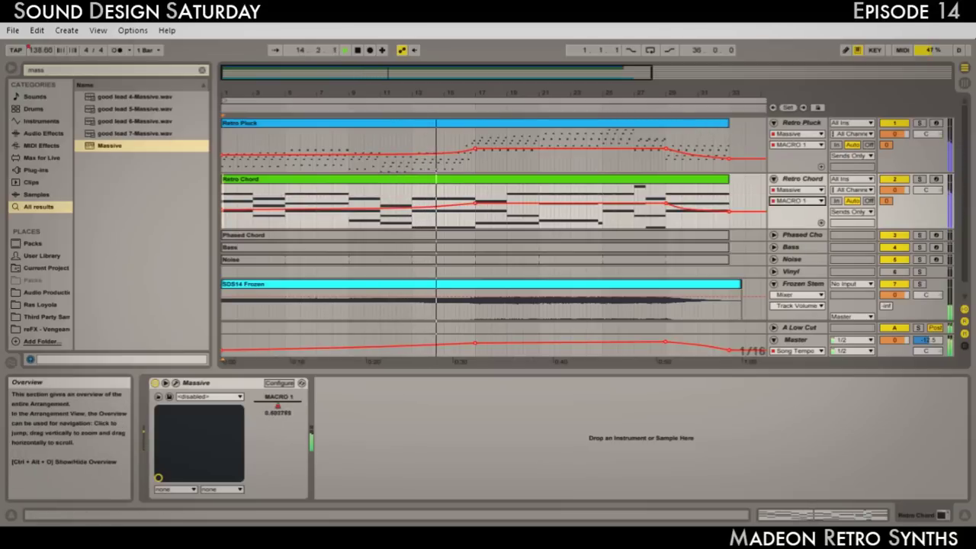
- Inspect the effects on the A Low Cut return track and the Master track
left_click(797, 327)
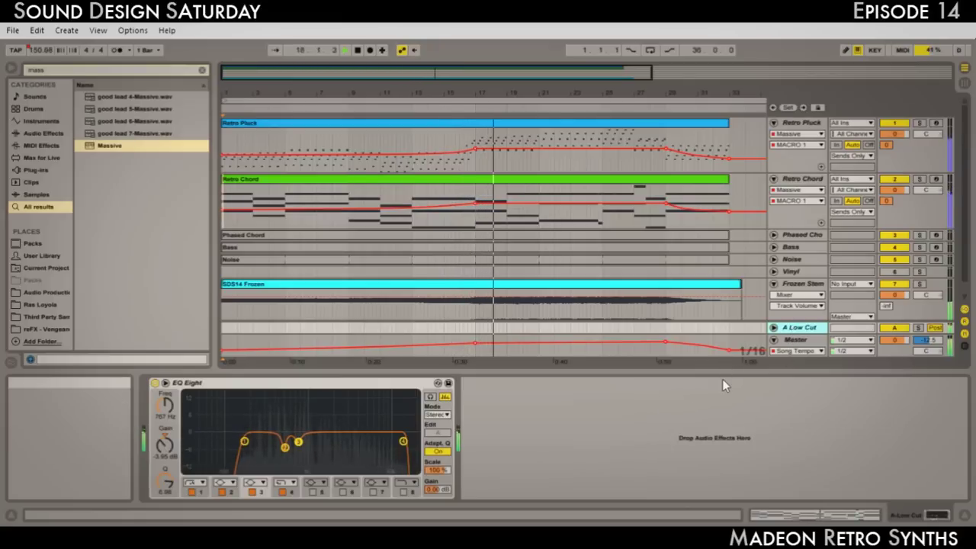
left_click(803, 337)
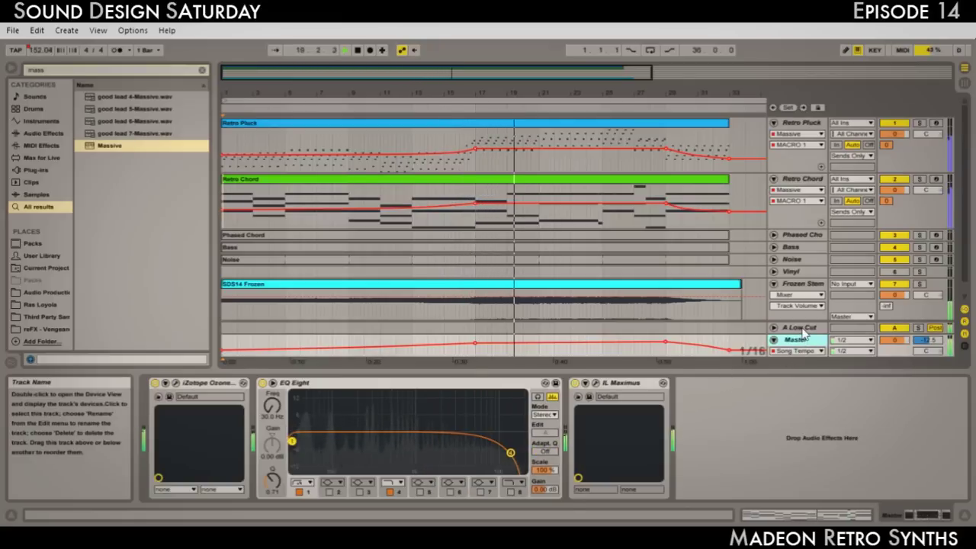
left_click(804, 329)
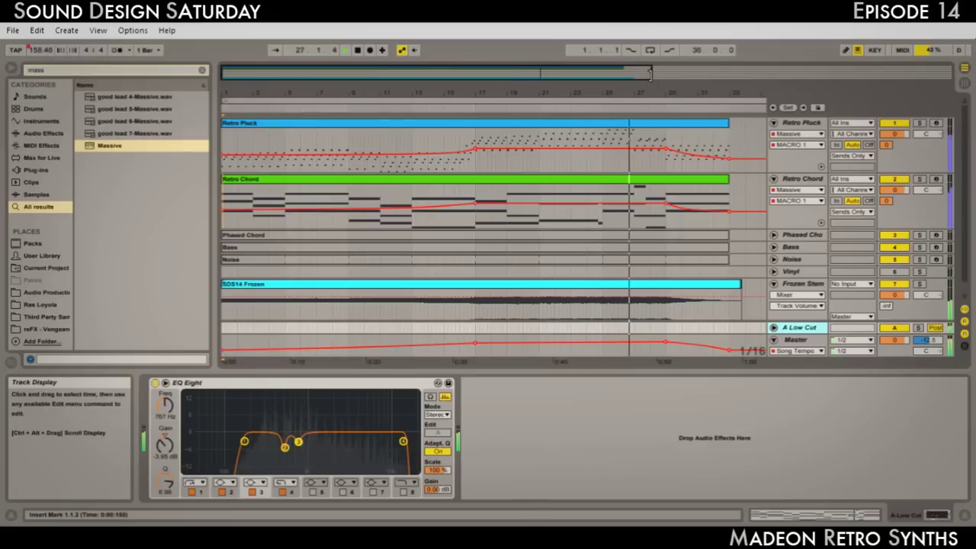
left_click_drag(650, 73, 671, 76)
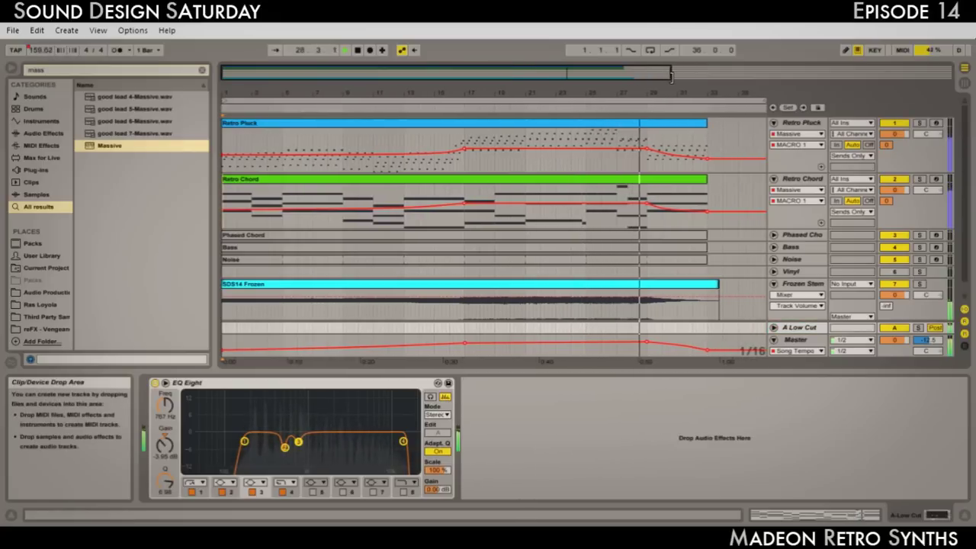
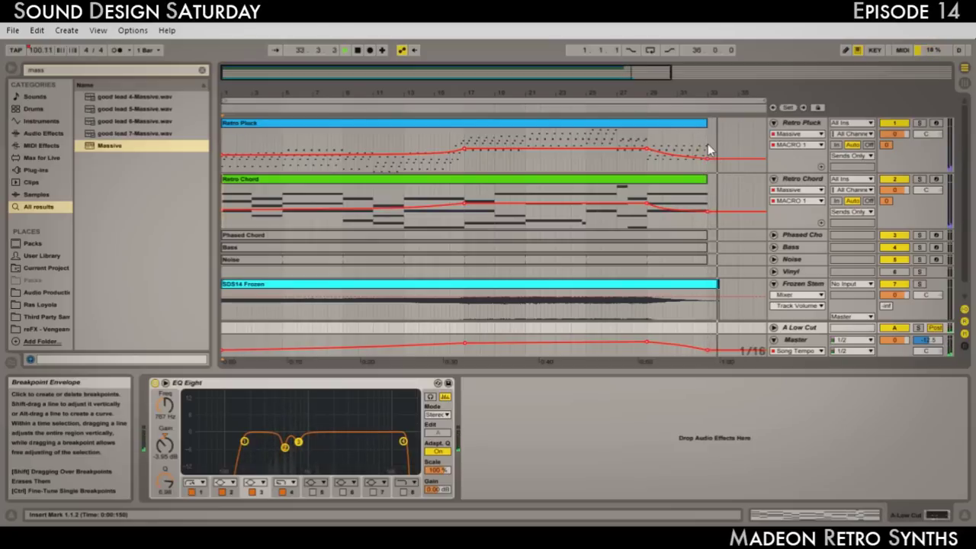
left_click_drag(669, 76, 642, 73)
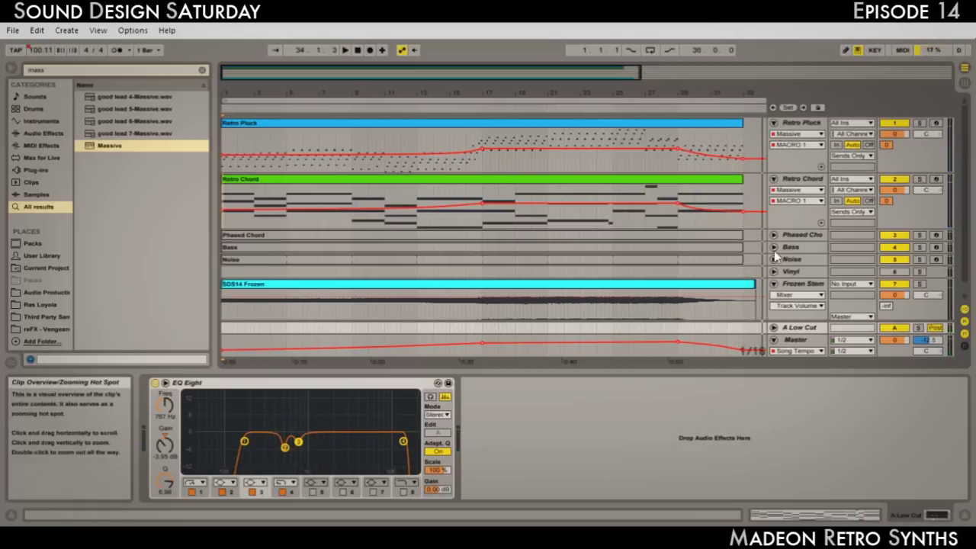
- Review the Phased Chord through Vinyl tracks, the frozen stem clip, and the Retro Pluck and Retro Chord tracks
left_click(800, 235)
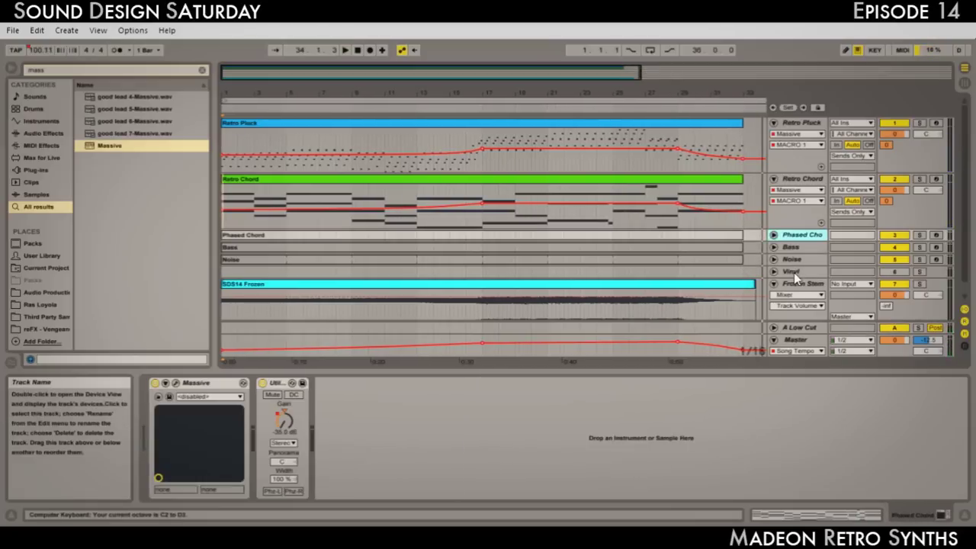
left_click(794, 272, "shift")
scroll(795, 290, "down", 1)
scroll(795, 290, "up", 1)
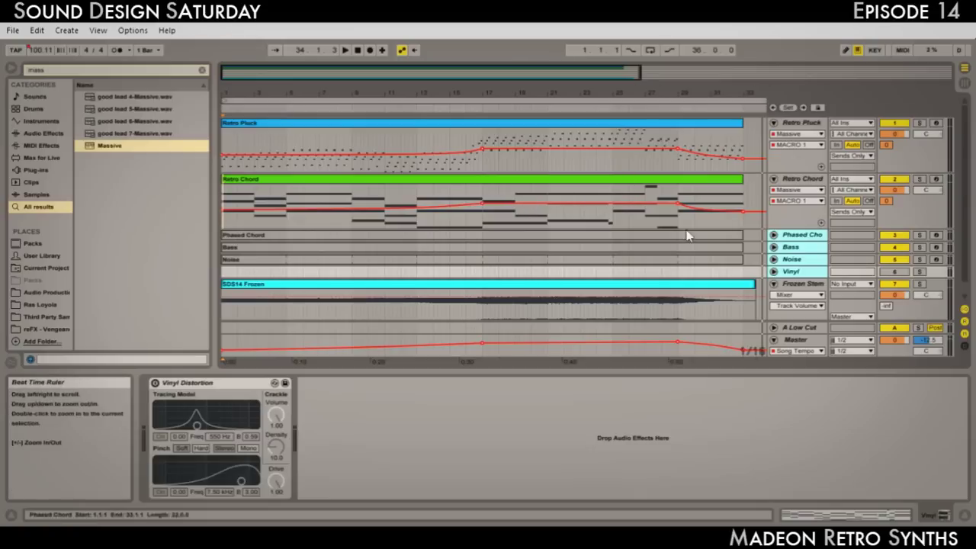
scroll(719, 279, "down", 1)
left_click(631, 276)
scroll(632, 276, "up", 1)
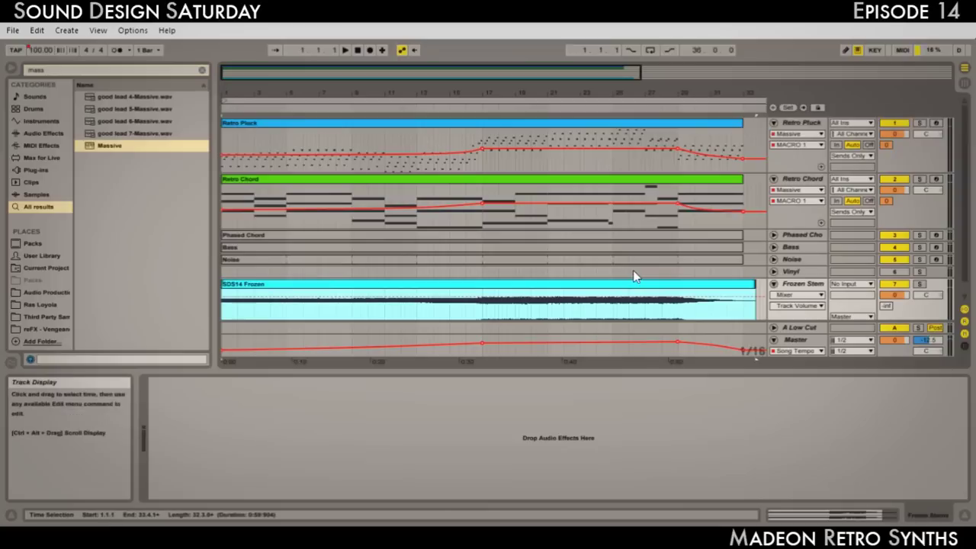
left_click(793, 235)
left_click(805, 145)
left_click(793, 183, "shift")
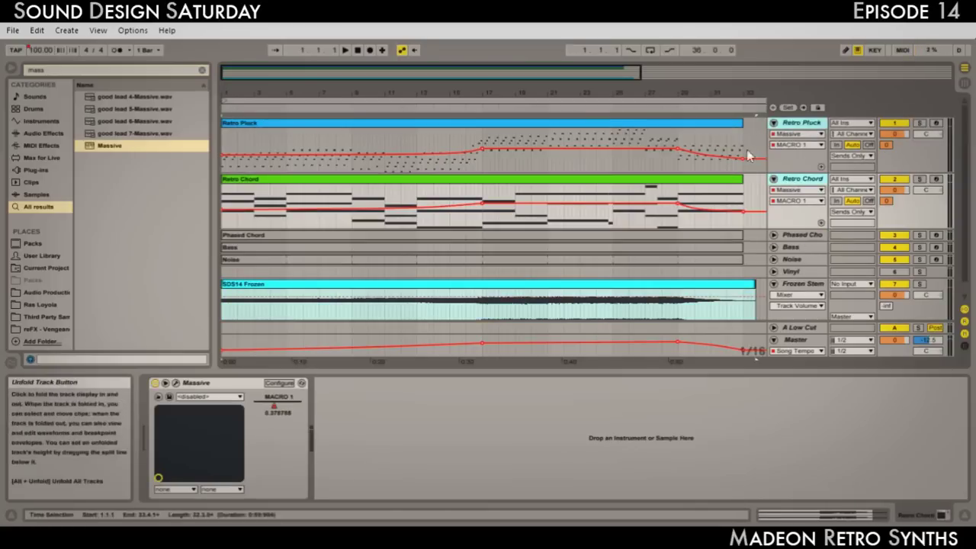
- Insert a new MIDI track above Retro Pluck and load the Massive instrument onto it
left_click(801, 124)
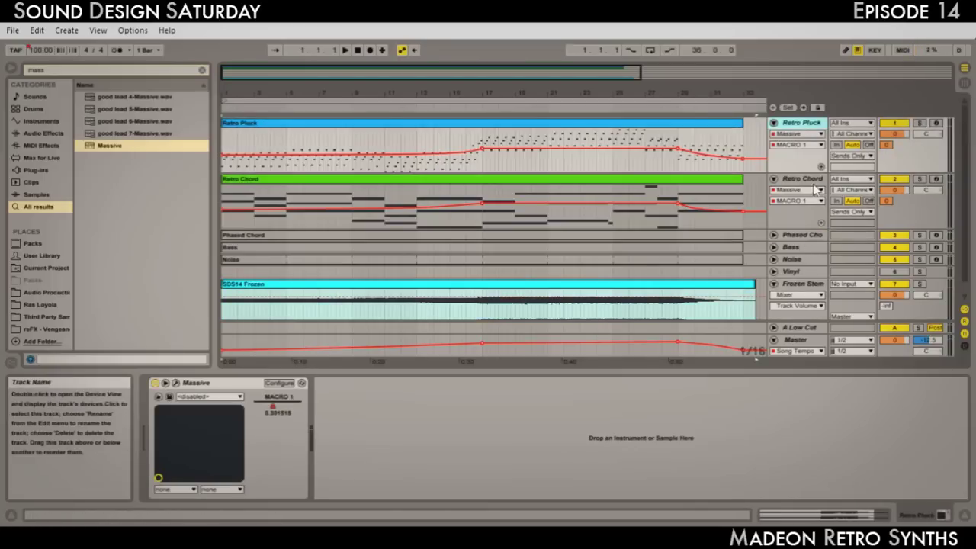
key("ctrl+shift+t")
left_click_drag(792, 184, 794, 128)
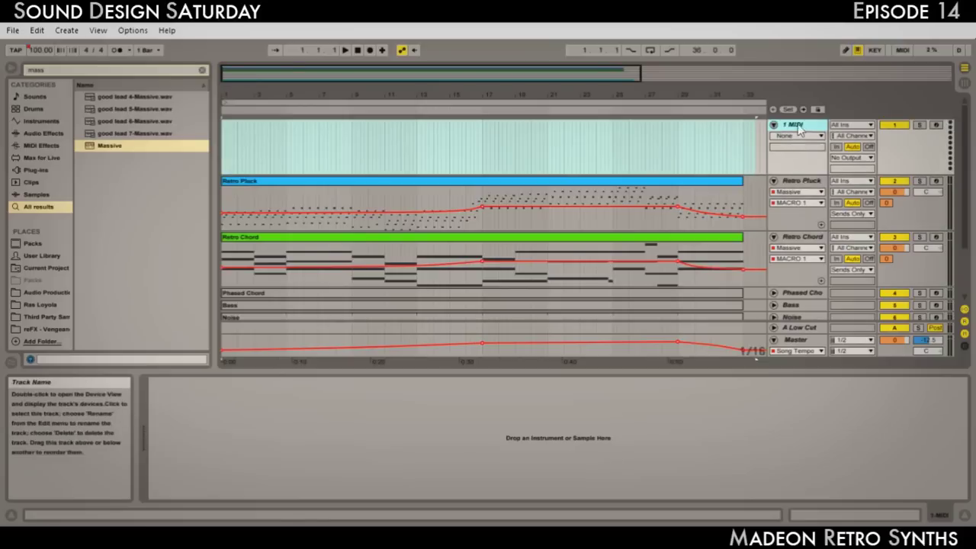
left_click_drag(132, 145, 334, 148)
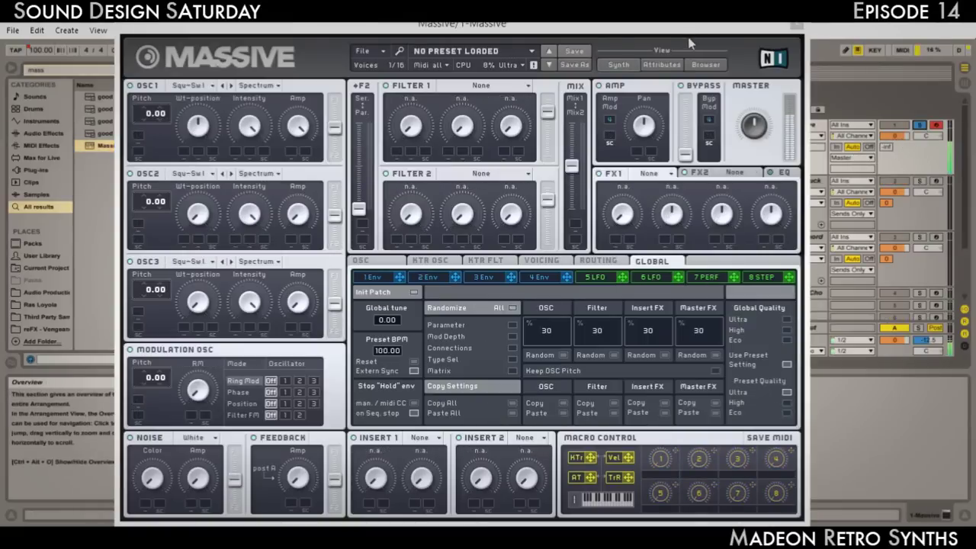
- Show Massive's oscillator settings and start a new sound
key("a")
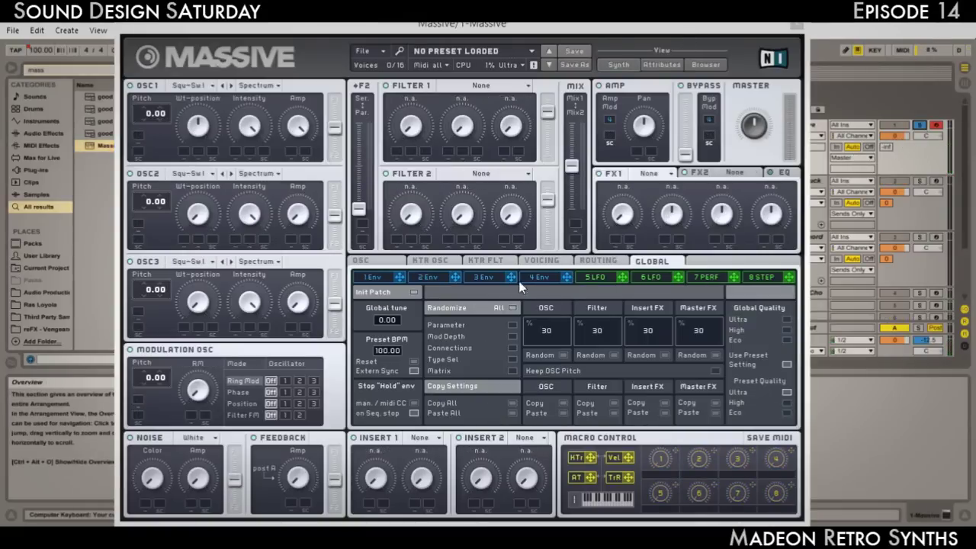
left_click(384, 262)
left_click(363, 50)
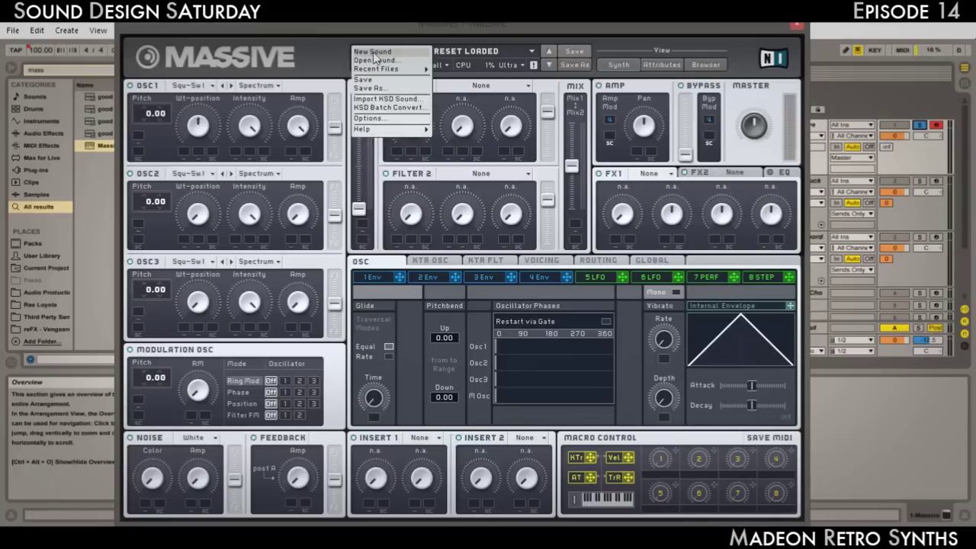
left_click(372, 51)
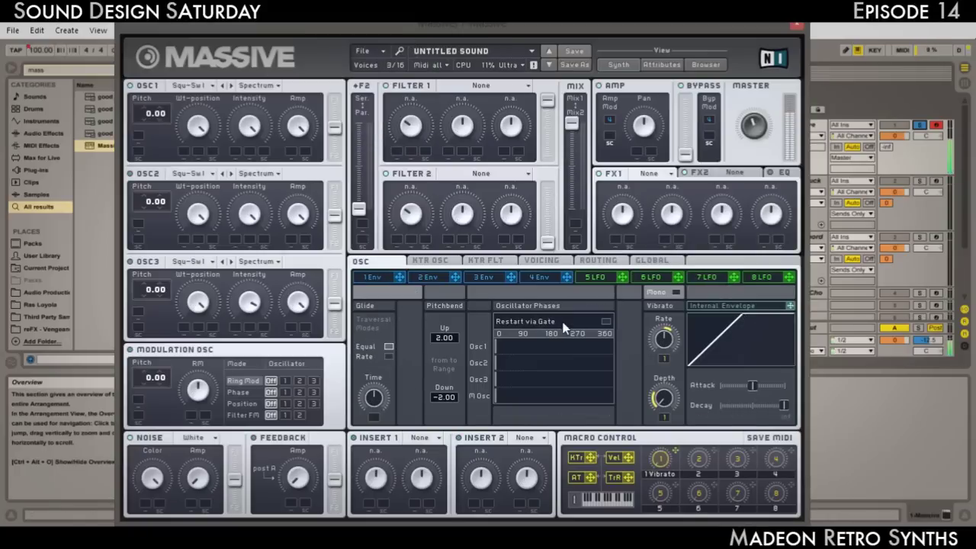
- Remove the macro modulation from the vibrato's Rate and Depth
right_click(660, 357)
left_click(671, 381)
right_click(663, 401)
left_click(679, 438)
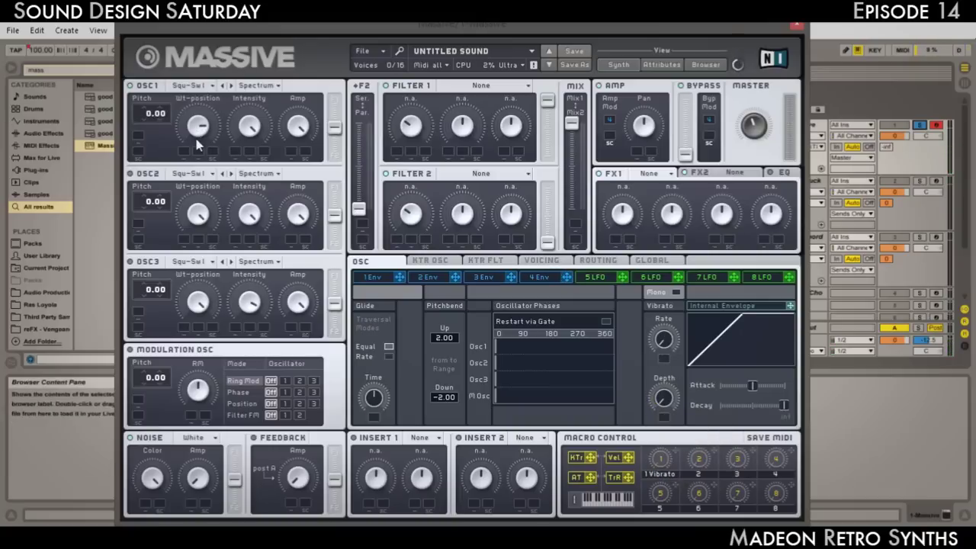
- Adjust OSC1's Wt-position and route the oscillator fully into Filter 1, set to Lowpass 4
left_click_drag(196, 140, 196, 140)
left_click_drag(335, 130, 335, 102)
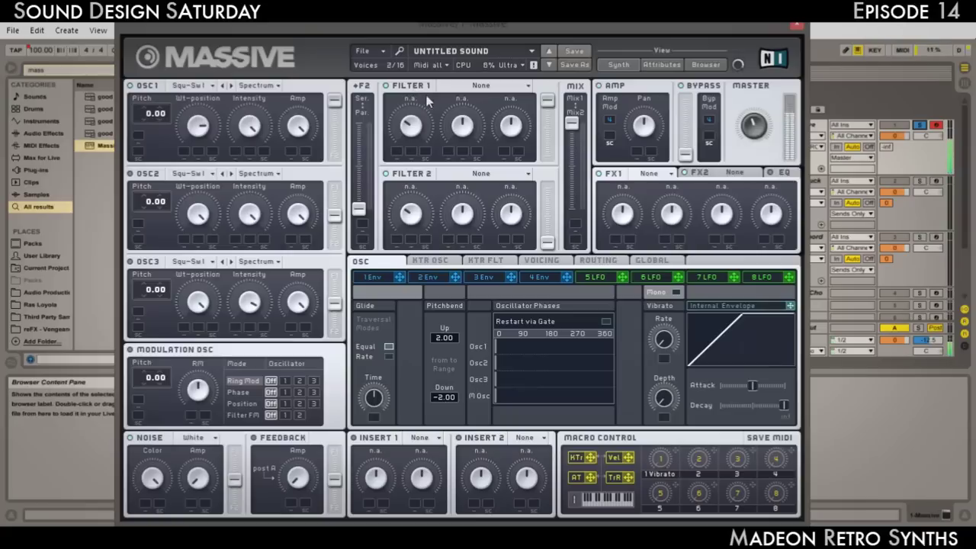
left_click(479, 86)
left_click(471, 107)
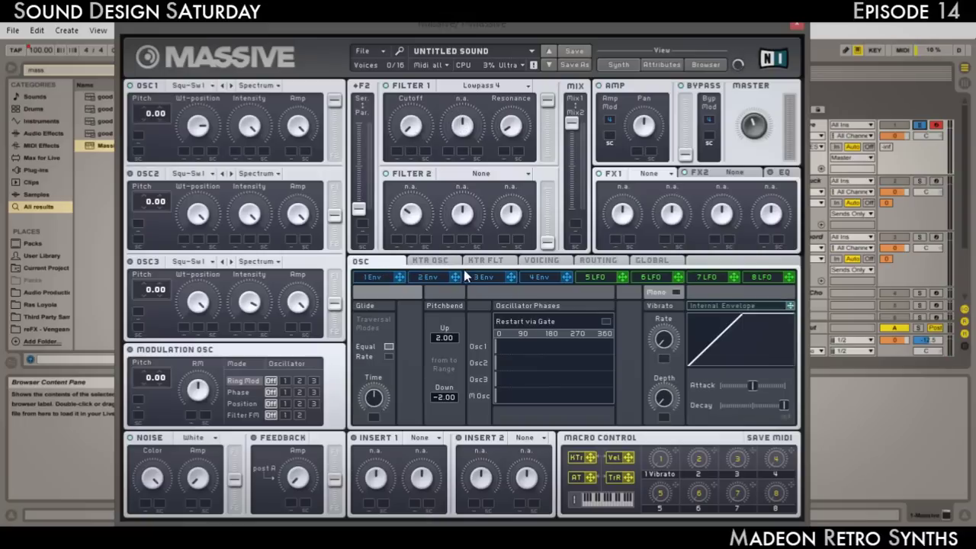
- Clear the Vibrato name from macro control 1
left_click(674, 474)
left_click(685, 492)
- Try modulating Filter 1's Cutoff with macro control 1, and remove the assignment
left_click_drag(676, 452, 396, 150)
left_click_drag(400, 157, 409, 66)
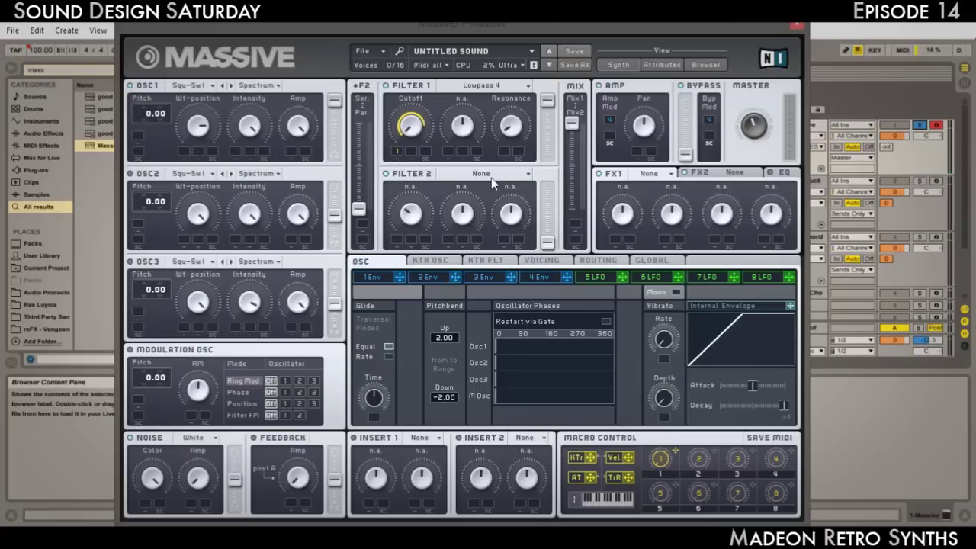
right_click(400, 152)
left_click(412, 187)
left_click(430, 260)
left_click(364, 261)
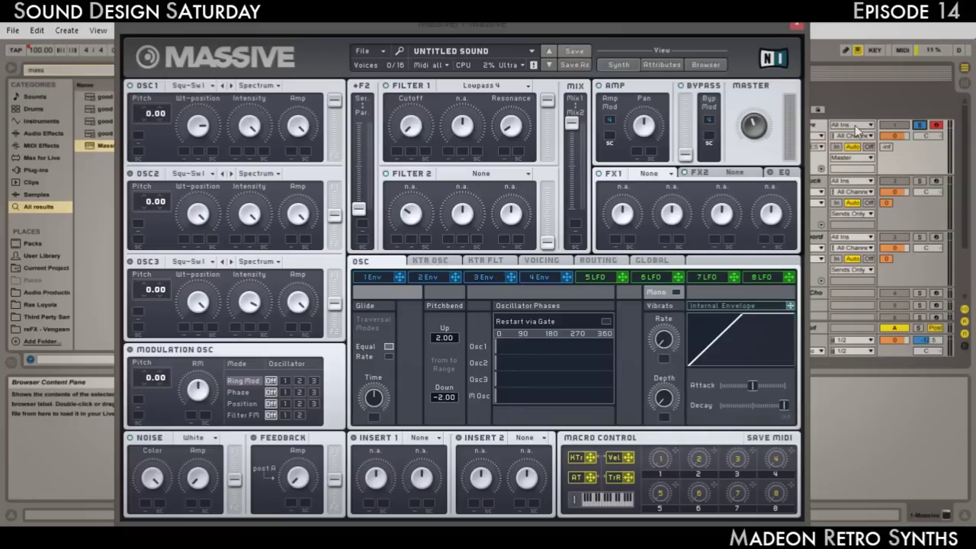
- Assign envelope 1 to Filter 1's Cutoff and shape the envelope with a longer attack and a shorter decay
left_click(377, 278)
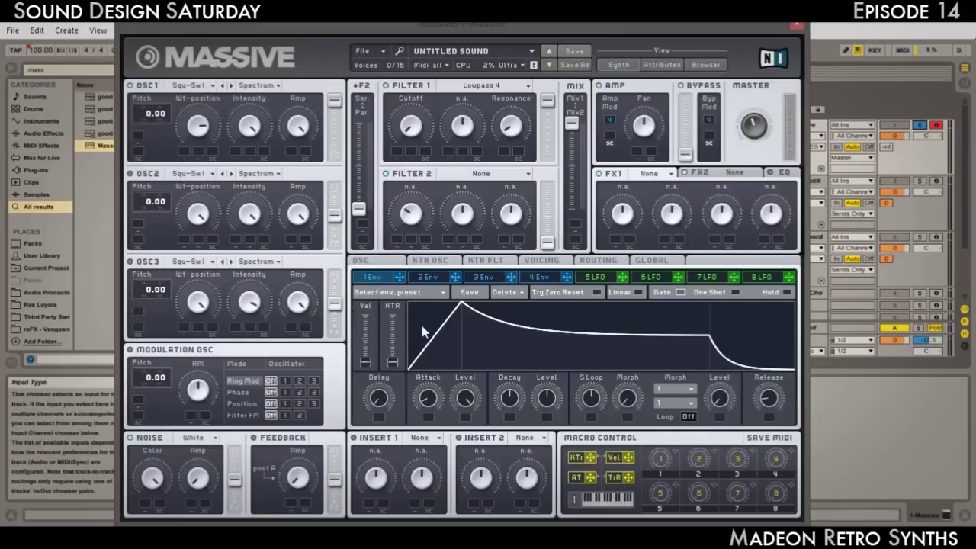
left_click_drag(399, 277, 409, 141)
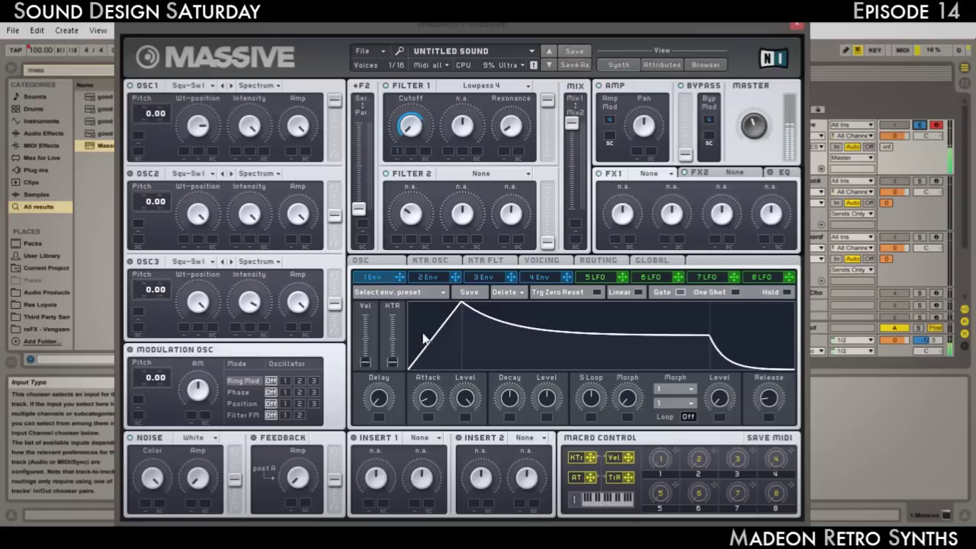
mouse_move(429, 398)
left_mouse_down()
mouse_move(434, 379)
mouse_move(430, 398)
left_mouse_up()
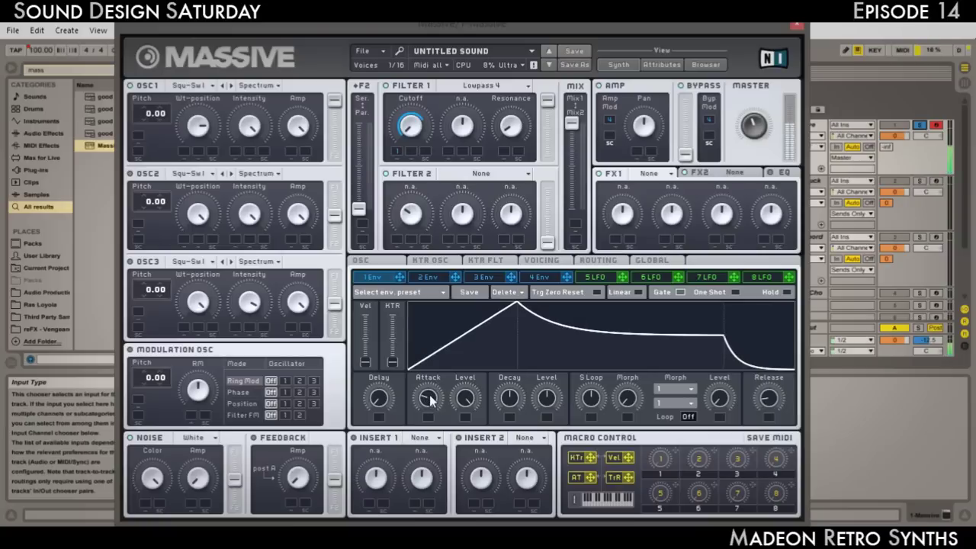
left_click_drag(509, 398, 553, 414)
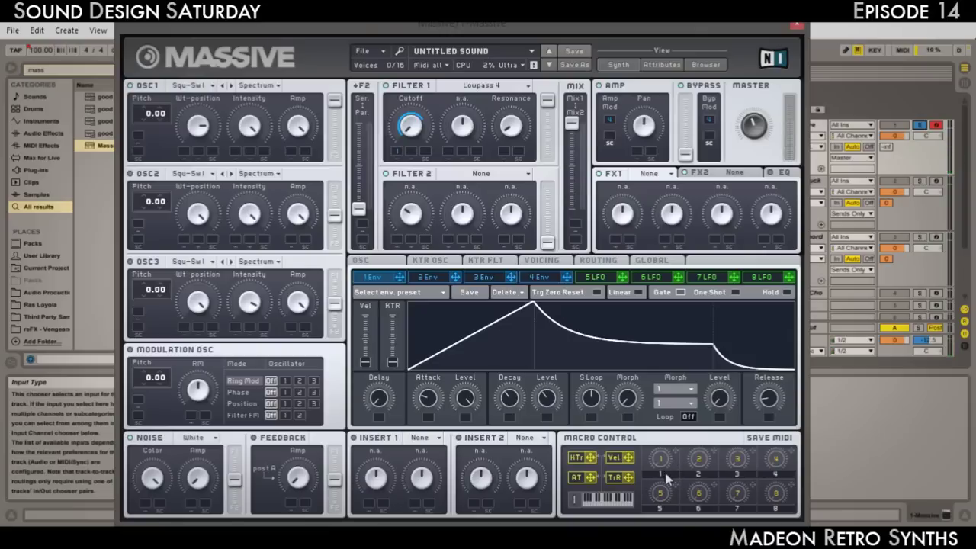
- Assign macro control 1 to envelope 1's Decay, shorten the base decay and set the macro's modulation range
left_click_drag(676, 453, 510, 416)
left_click_drag(511, 398, 512, 388)
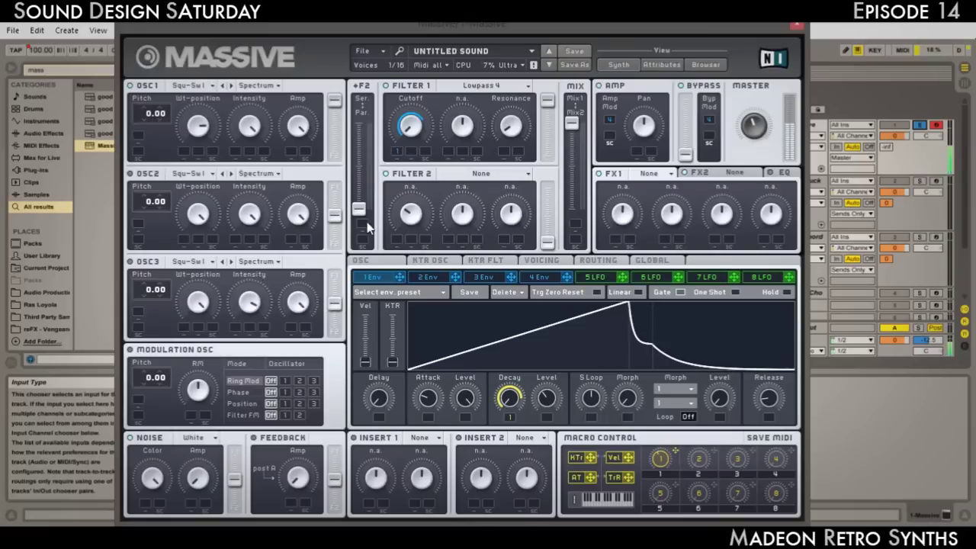
- Switch the noise to Tape and route it through Filter 2, with Filter 2's output fully up and the Mix fader centred
left_click(203, 440)
left_click(204, 469)
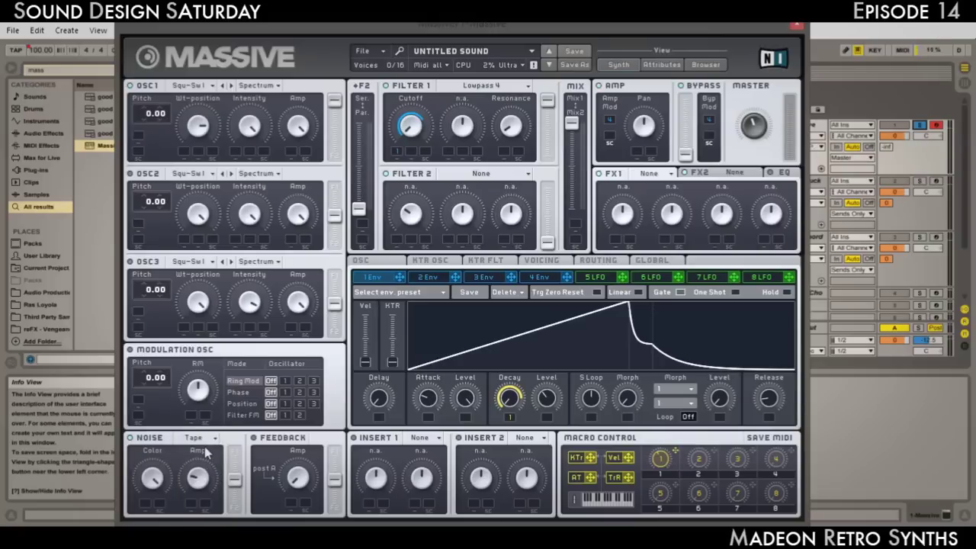
left_click_drag(235, 480, 230, 510)
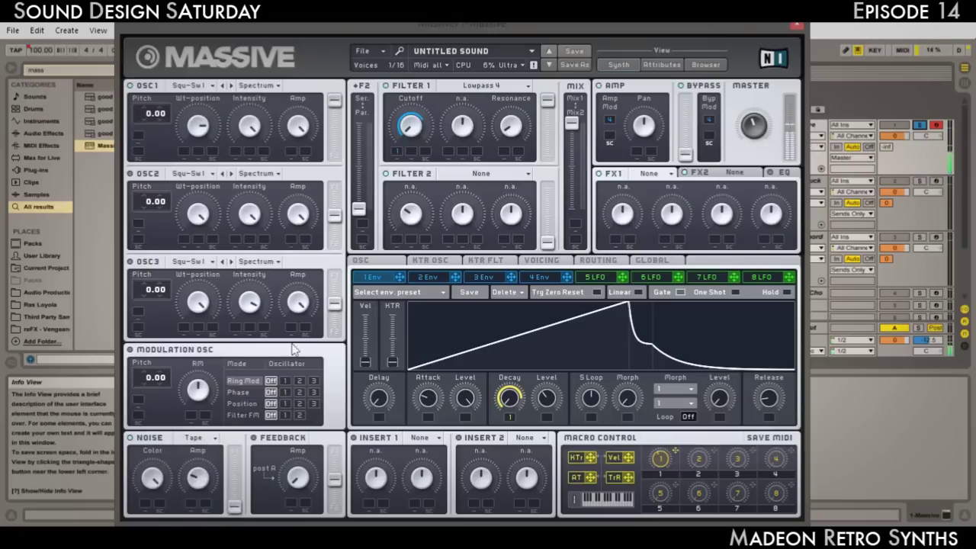
left_click_drag(548, 244, 548, 190)
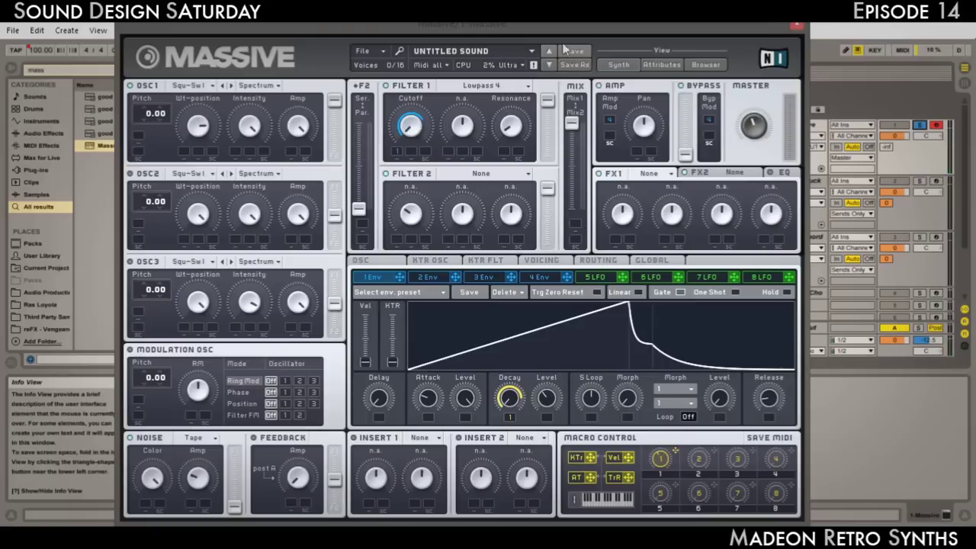
left_click_drag(571, 125, 577, 181)
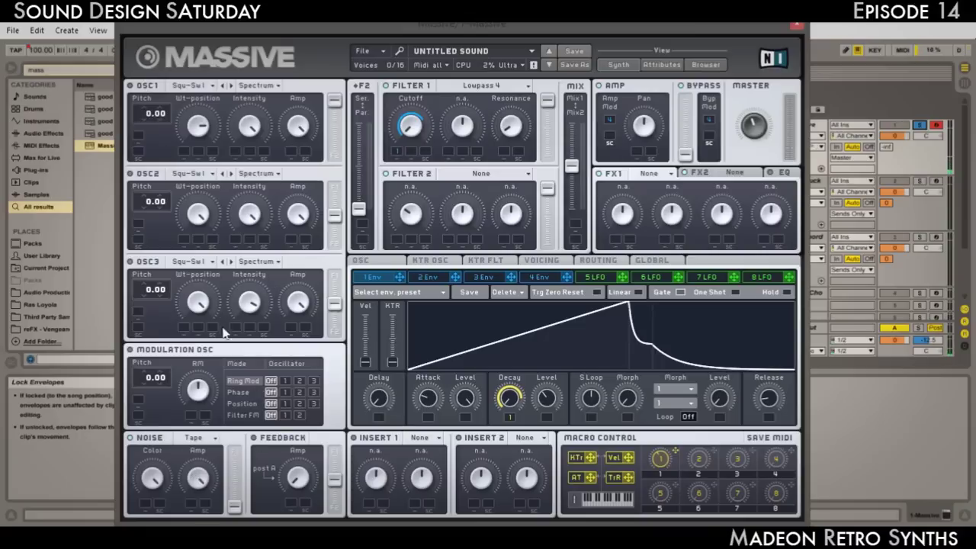
- Assign envelope 2 to the noise Amp and shape it with a shorter attack and a decay level of zero
left_click(428, 277)
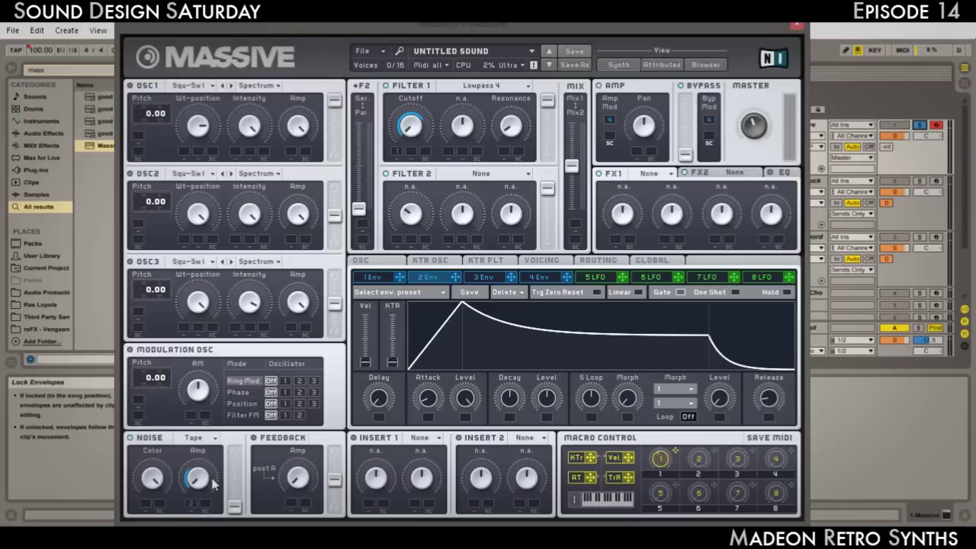
left_click_drag(429, 403, 429, 427)
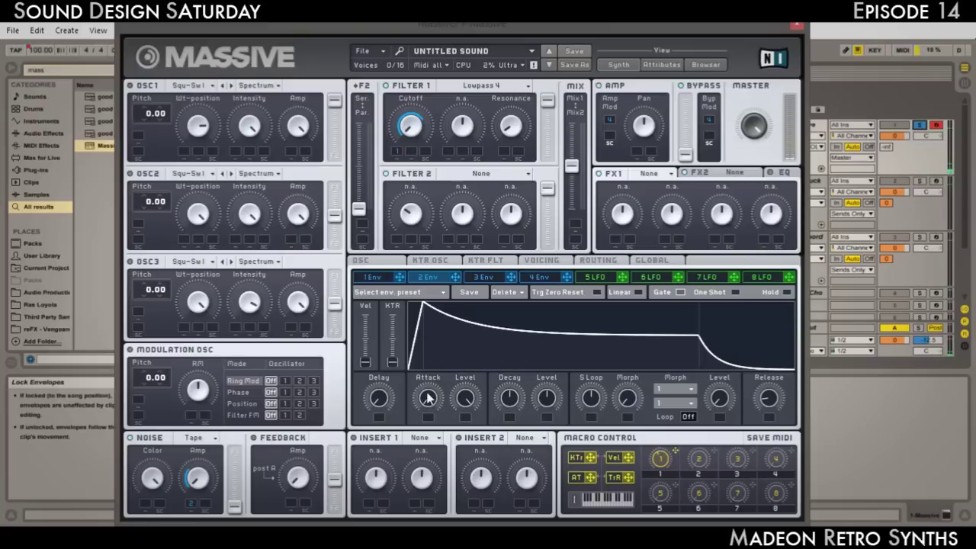
left_click_drag(546, 397, 516, 402)
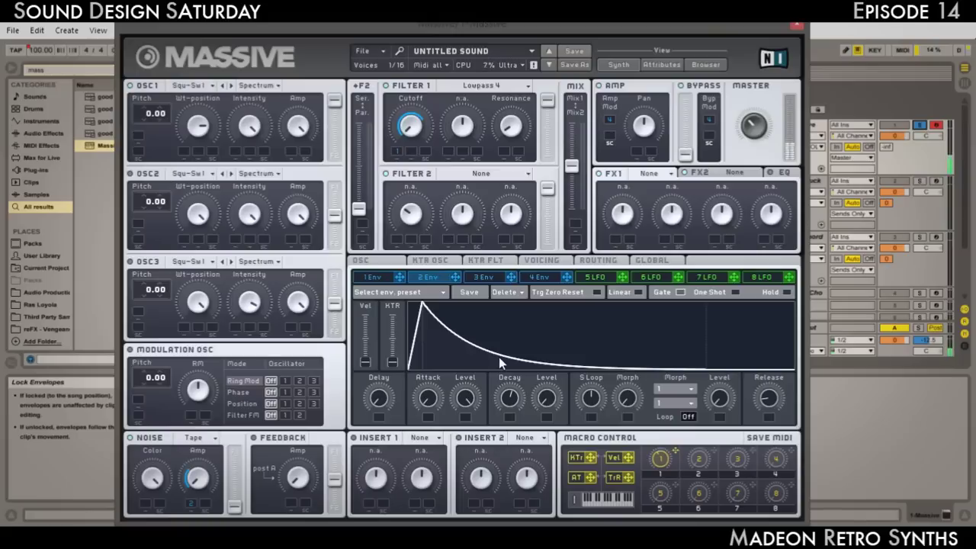
- Set FX1 to Classic Tube with Dry/Wet fully up and a reduced Drive
left_click(648, 175)
left_click(674, 303)
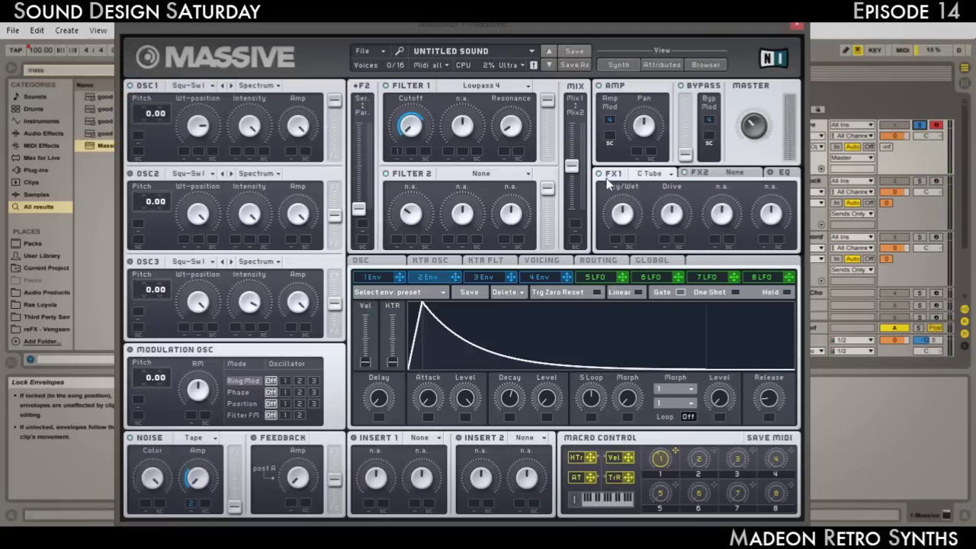
left_click_drag(624, 215, 673, 237)
- Set FX2 to Reverb with a low Dry/Wet amount
left_click(700, 173)
left_click(755, 173)
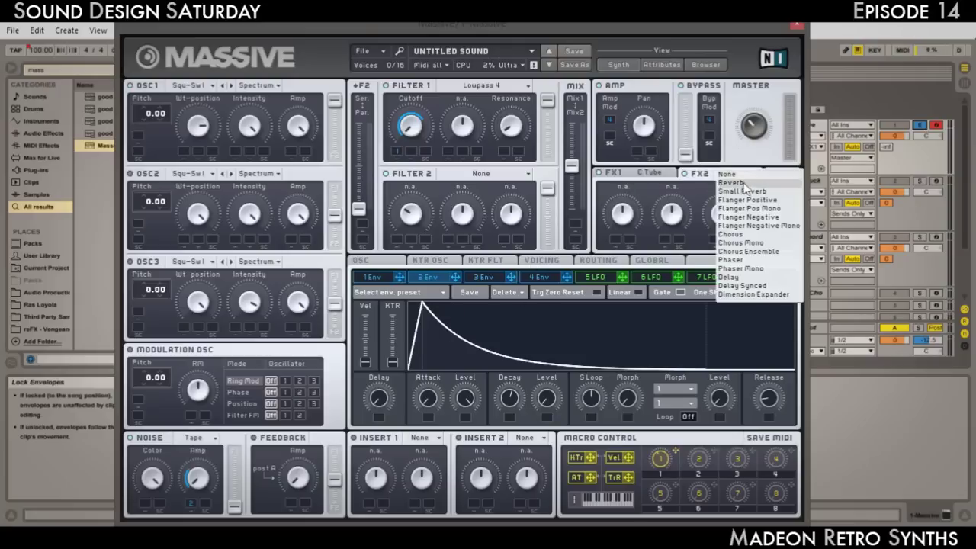
left_click(747, 191)
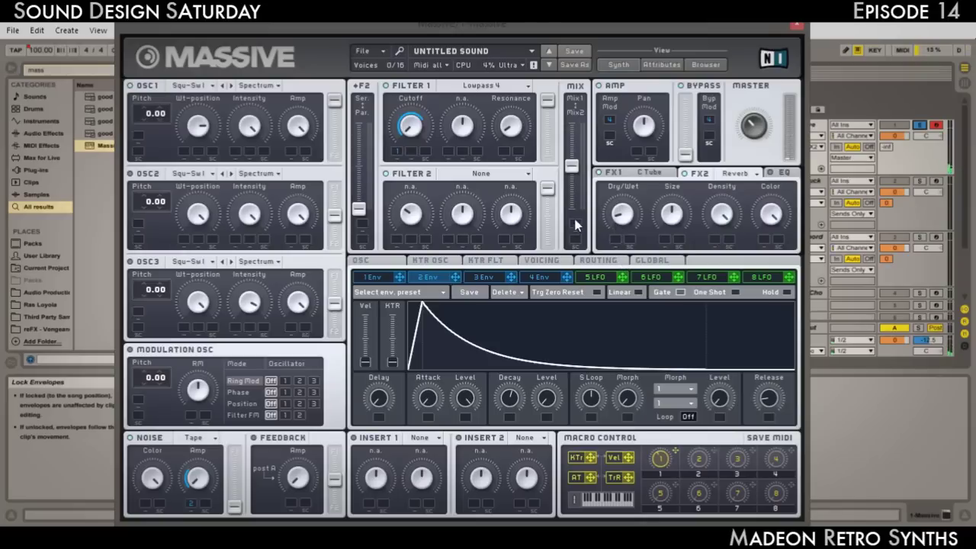
- Turn down the High Shelf of the patch's EQ
left_click(779, 174)
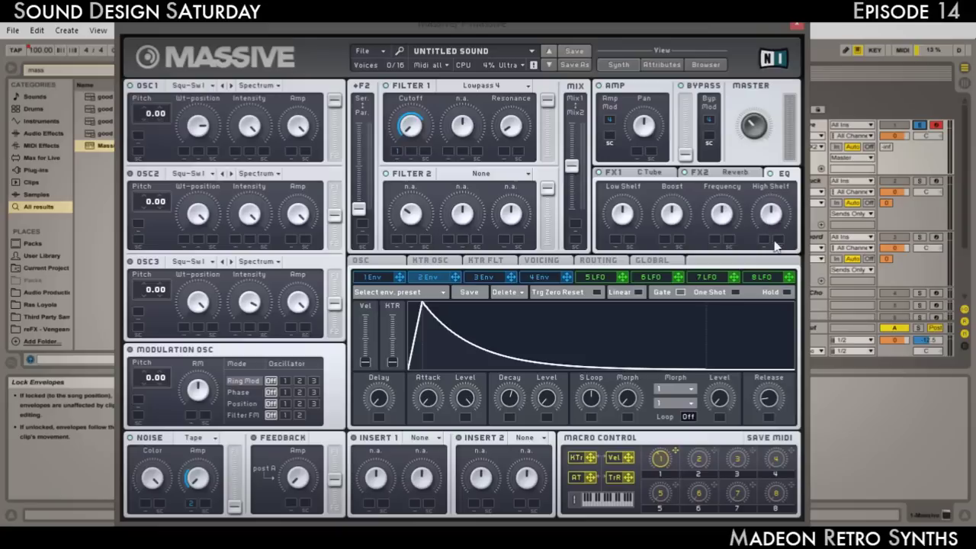
left_click_drag(779, 214, 776, 221)
left_click_drag(768, 226, 772, 258)
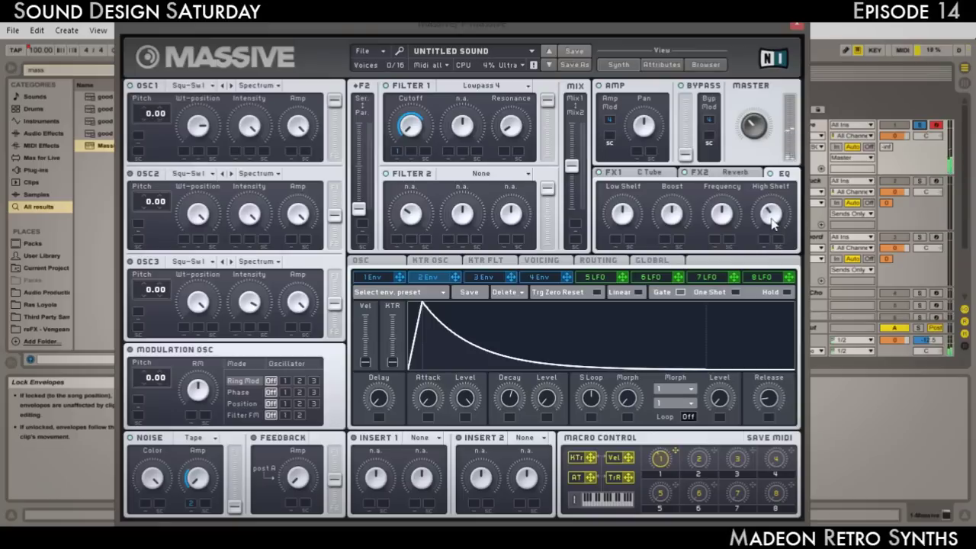
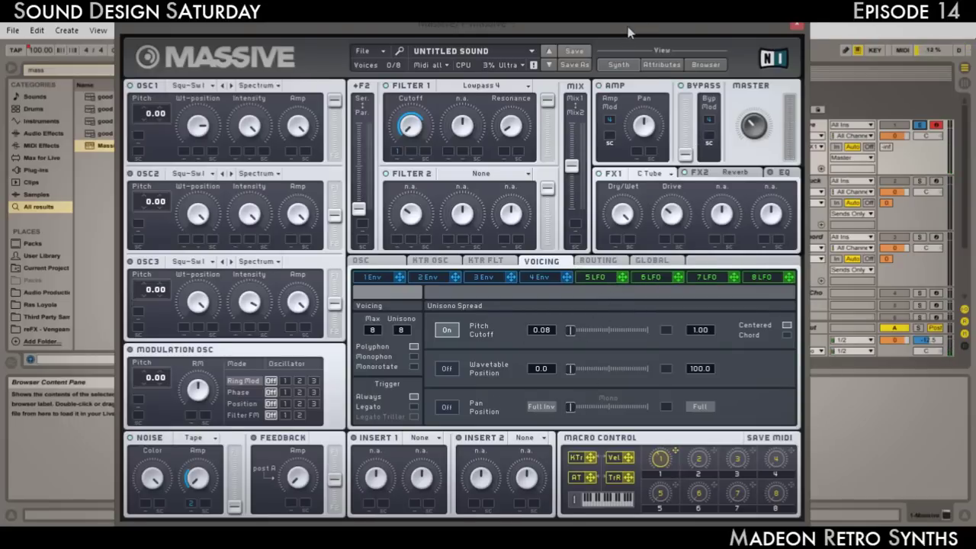
- Enable the unison spread's Pan Position and widen it to roughly three quarters of its range
left_click_drag(629, 32, 638, 32)
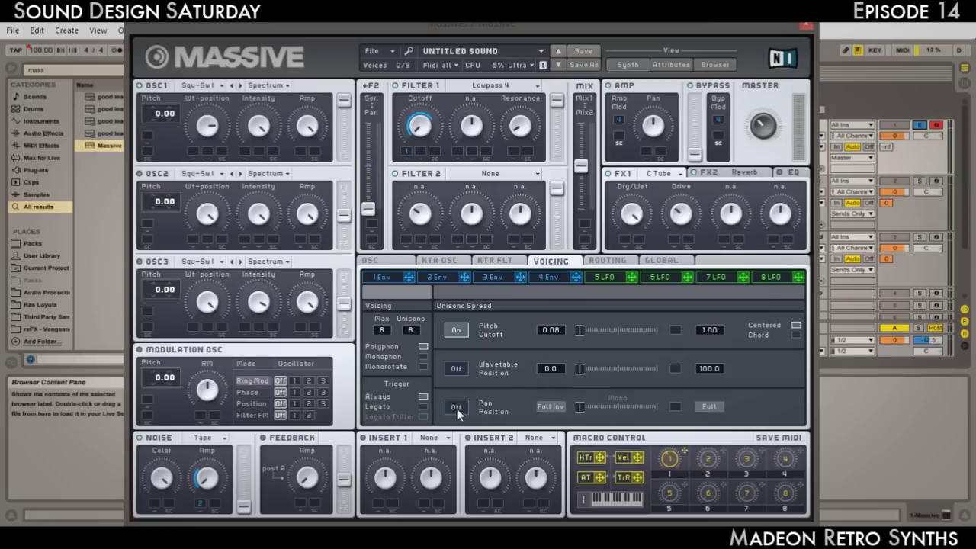
left_click_drag(584, 407, 645, 414)
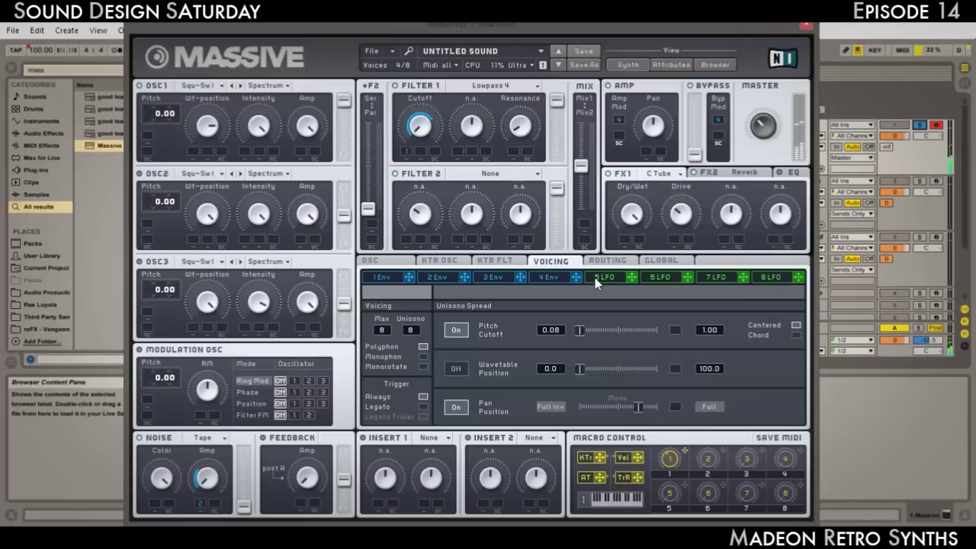
- Solo and arm the Retro Pluck track to compare its sound, and switch back to the 1 Massive track
left_click_drag(646, 24, 519, 113)
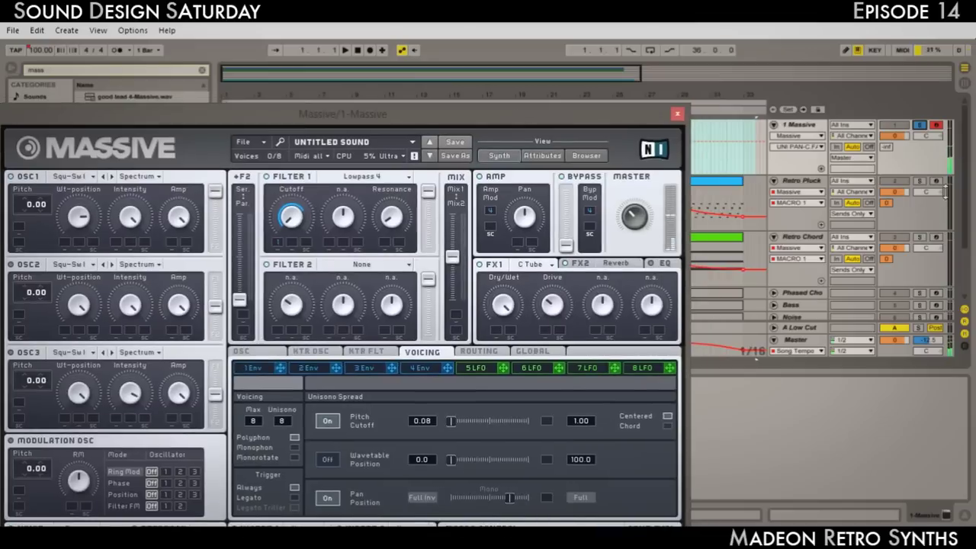
left_click(919, 180)
left_click(936, 182)
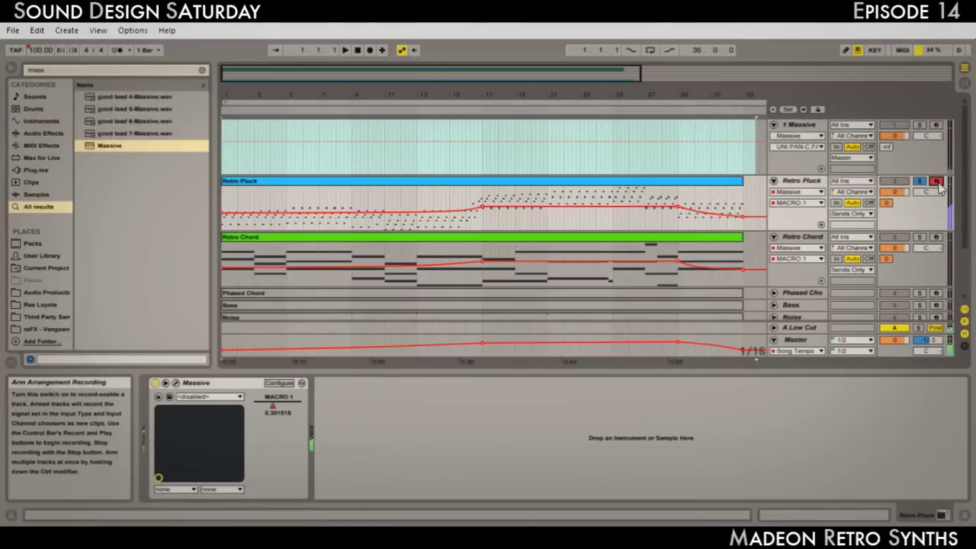
left_click(937, 124)
left_click(919, 124)
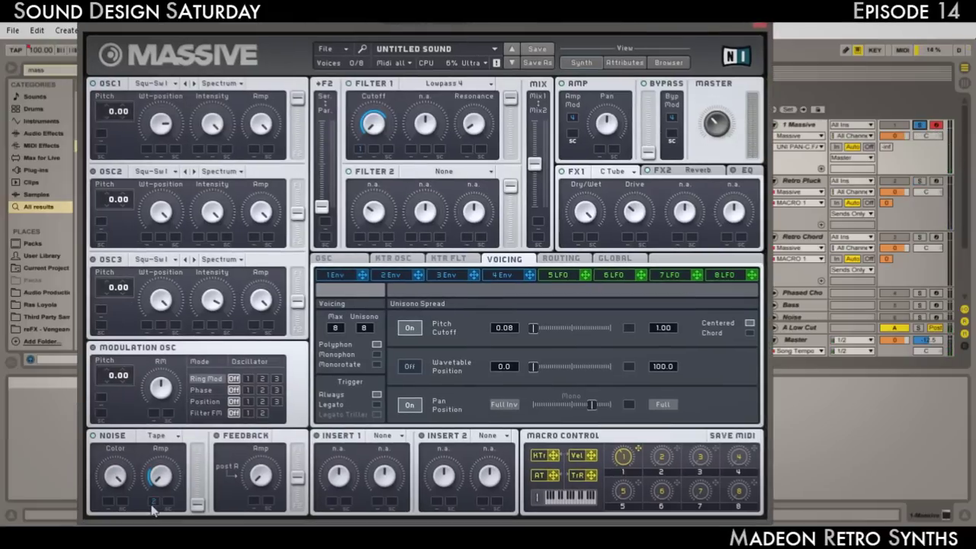
left_click(610, 178)
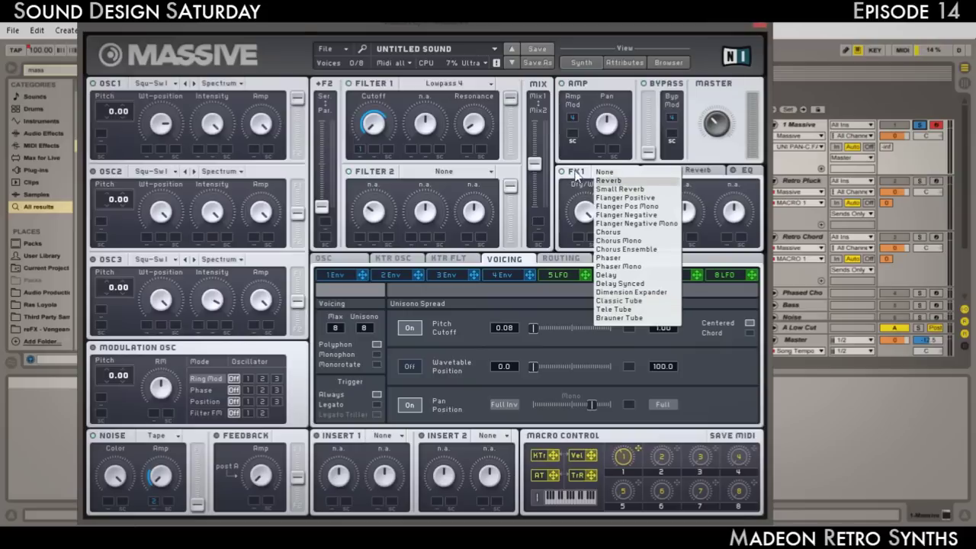
left_click(605, 176)
left_click(612, 177)
left_click(612, 180)
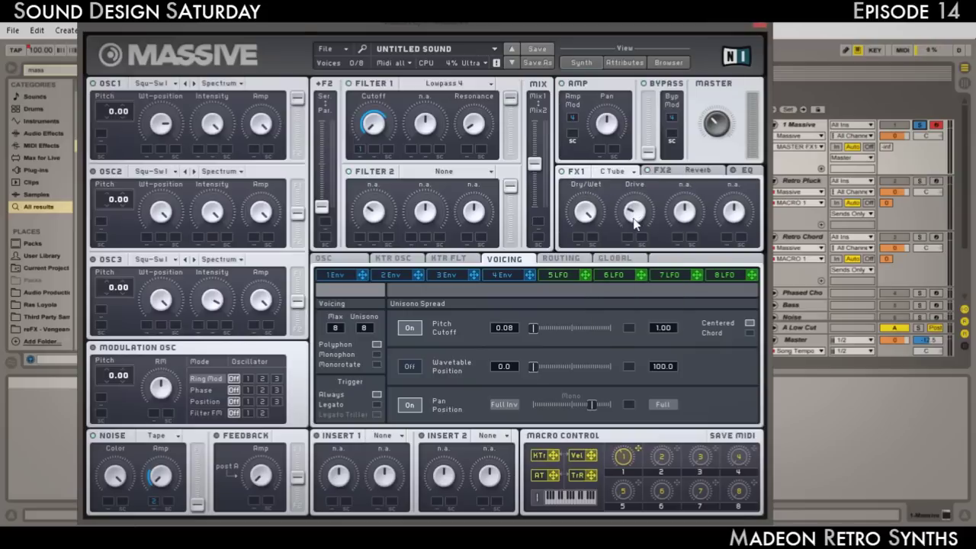
- Compare the Retro Pluck track with the new patch once more, and return solo and arm to 1 Massive
left_click(921, 181)
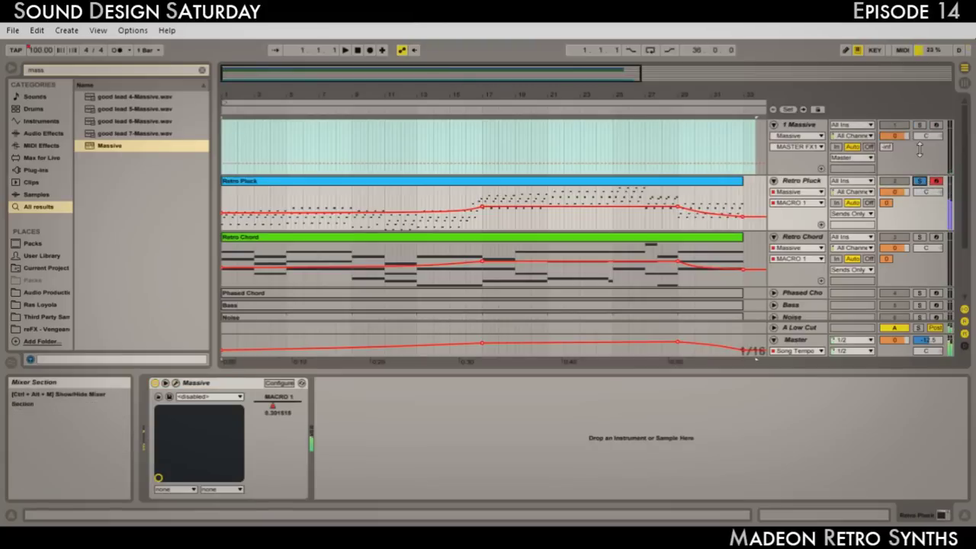
left_click(918, 125)
left_click(936, 125)
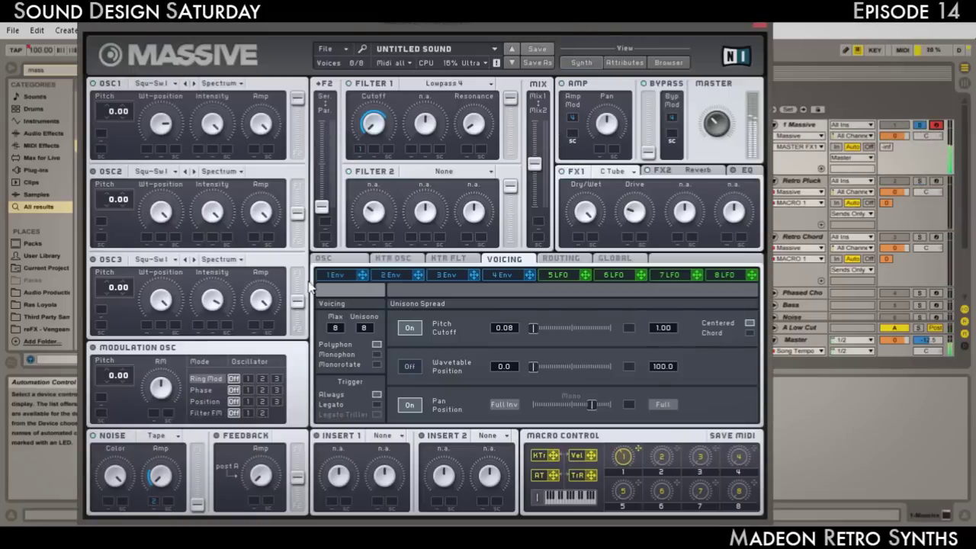
left_click_drag(594, 29, 607, 30)
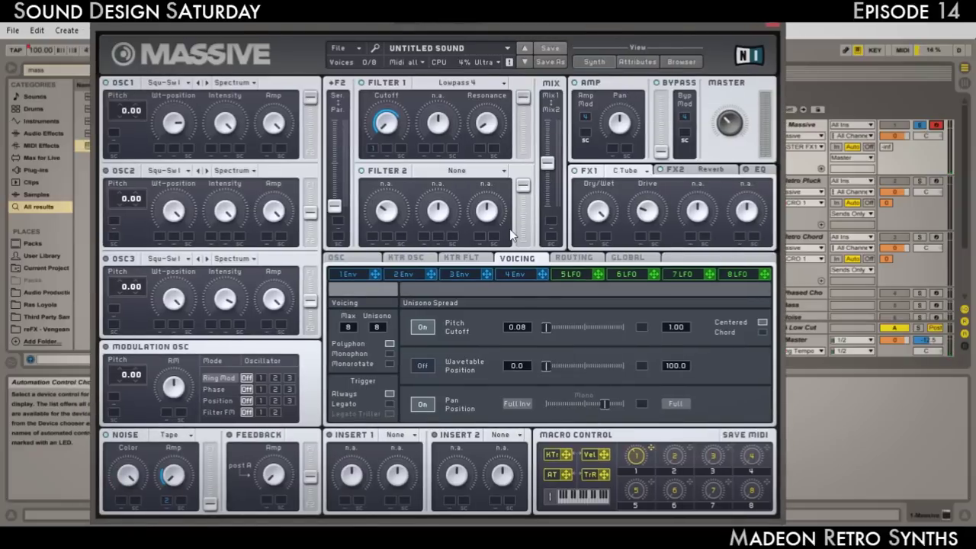
left_click_drag(729, 27, 684, 143)
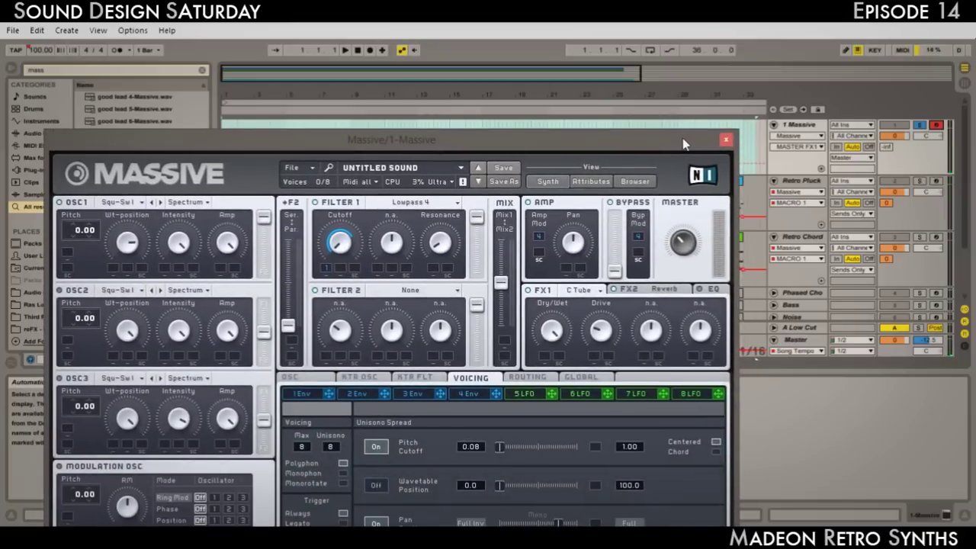
left_click_drag(588, 140, 680, 20)
left_click_drag(535, 30, 594, 34)
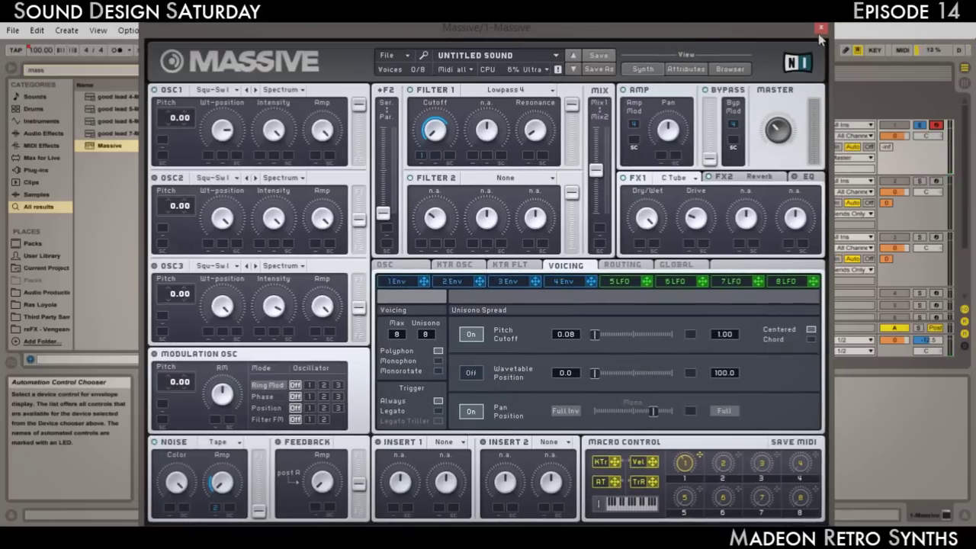
- Close the Massive window and listen to the soloed Retro Chord track from bar 17
left_click(822, 29)
left_click(801, 125)
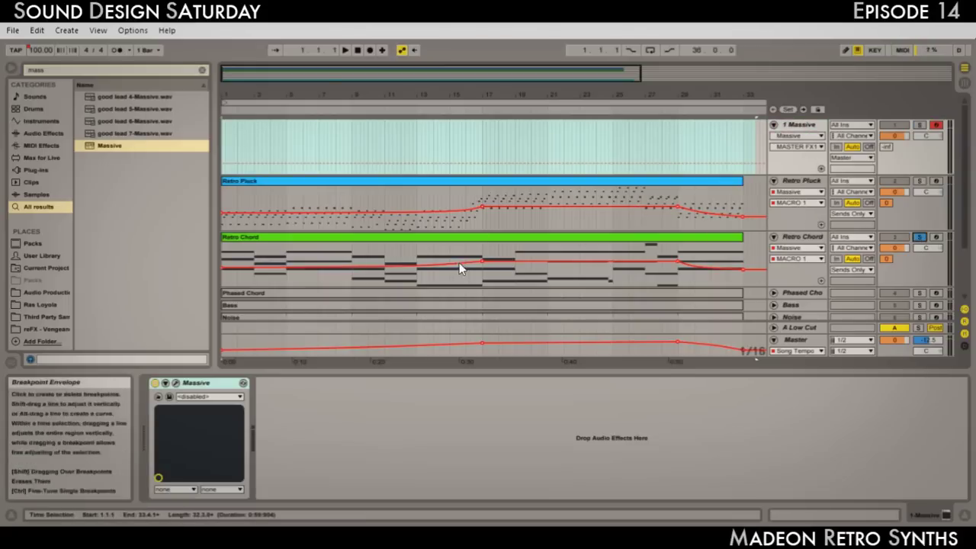
left_click(415, 279)
key("space")
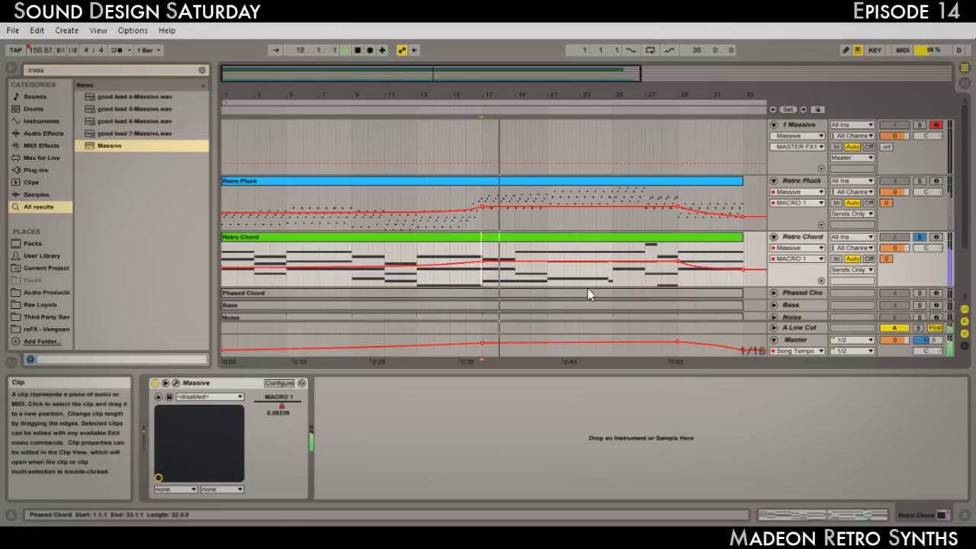
key("space")
- Insert a new MIDI track below 1 Massive and load the Massive instrument onto it
left_click(783, 149)
key("ctrl+shift+t")
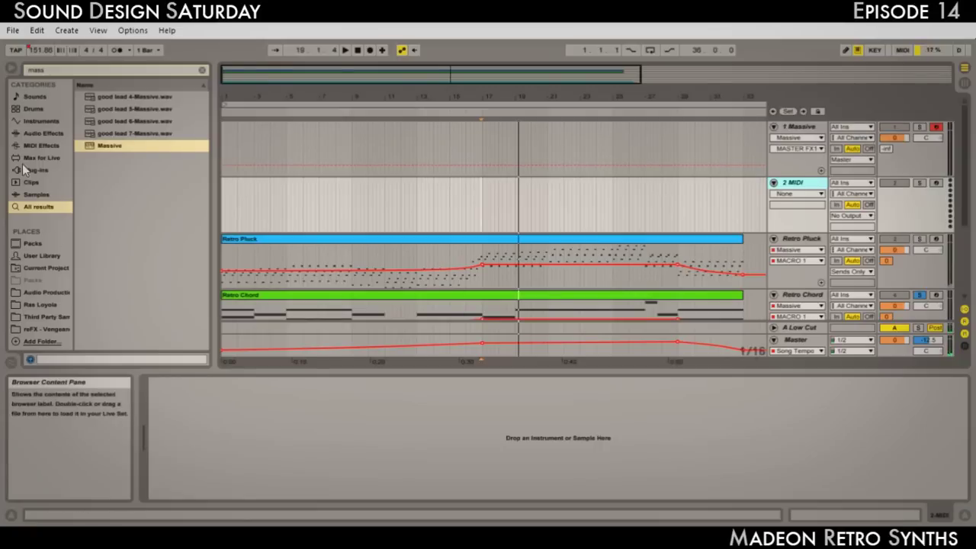
left_click_drag(122, 150, 371, 209)
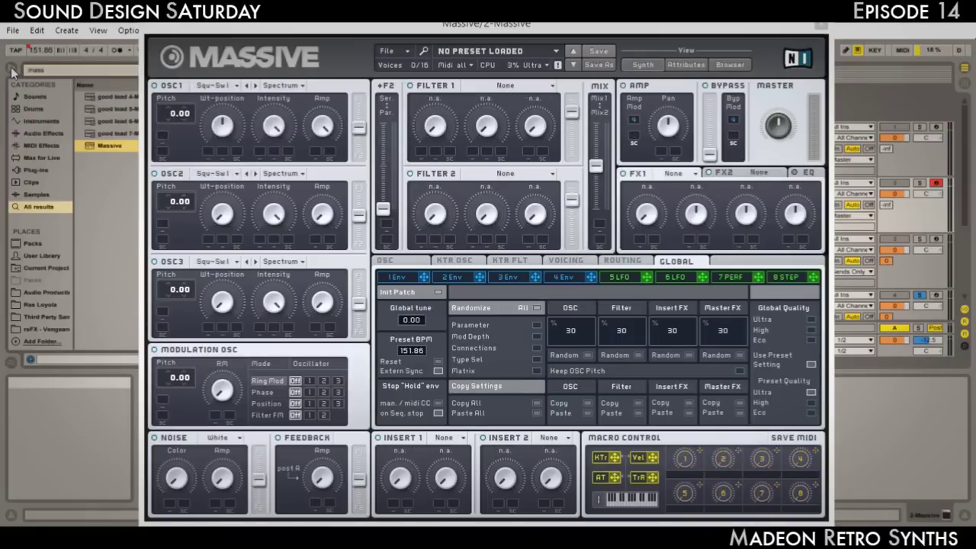
- Solo the 2 Massive track and start a new sound in its Massive instance
left_click_drag(798, 26, 608, 34)
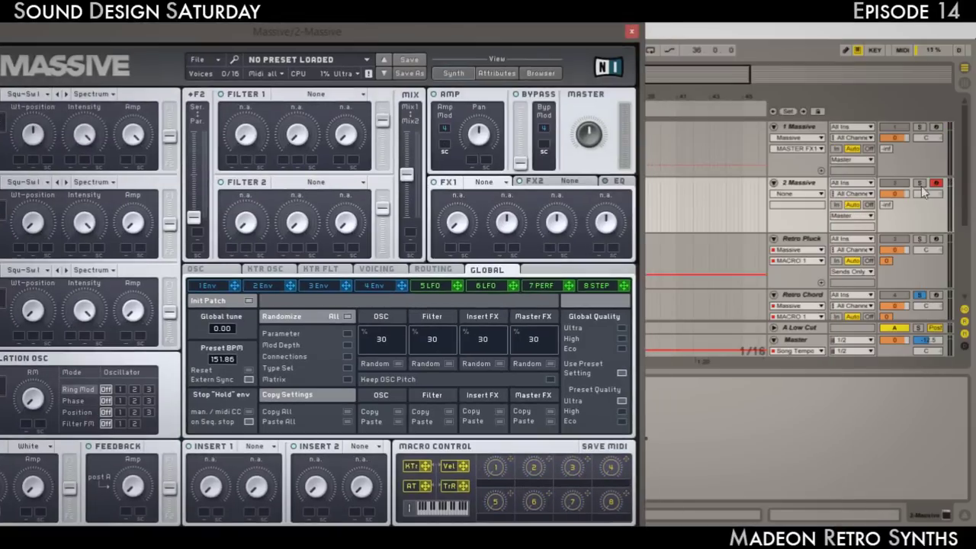
left_click_drag(470, 34, 704, 22)
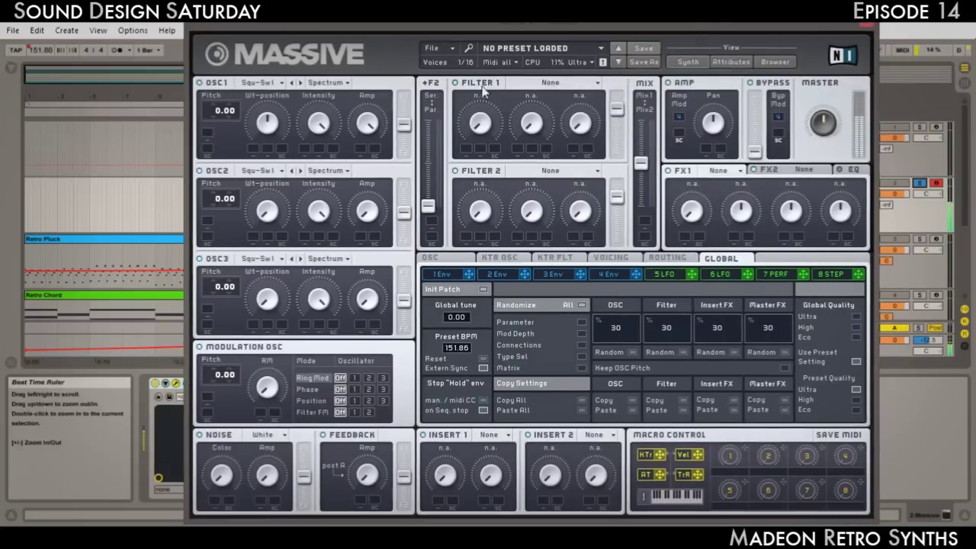
left_click(431, 49)
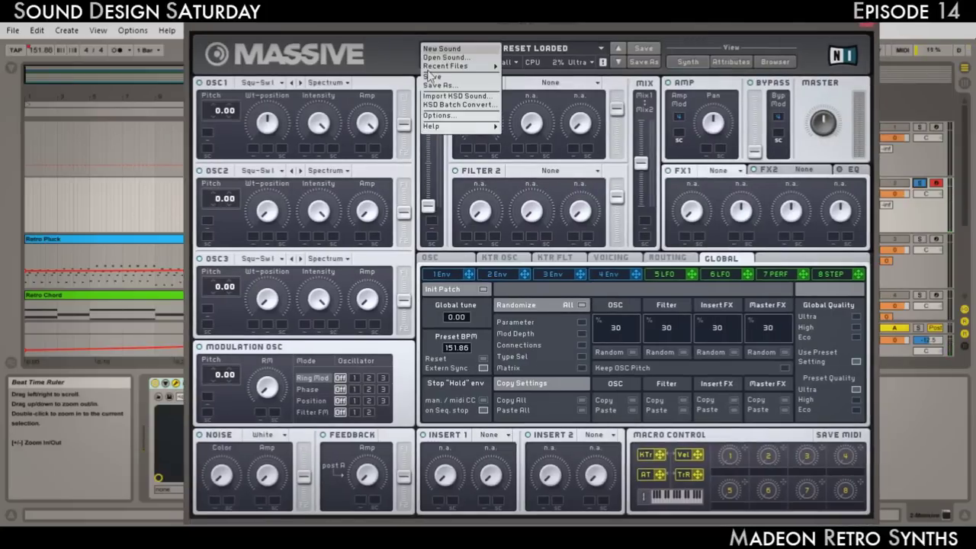
left_click(442, 48)
- Remove the macro 1 modulation from both the vibrato rate and the vibrato depth in the oscillator settings
left_click(431, 258)
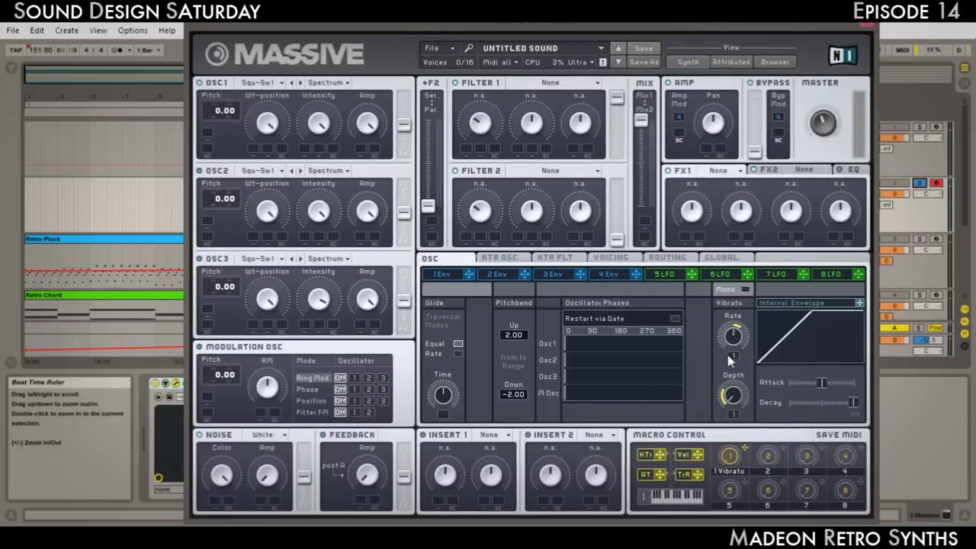
right_click(731, 357)
right_click(735, 414)
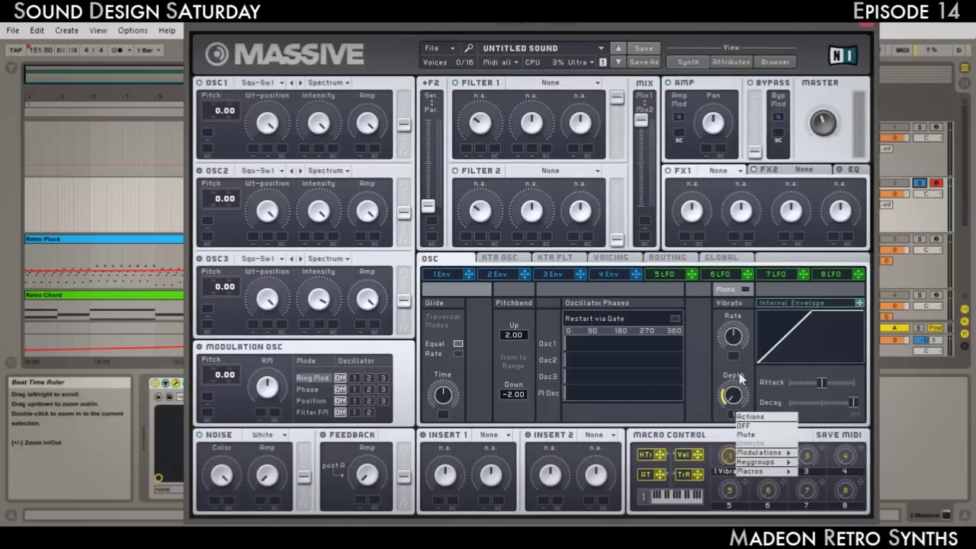
left_click(739, 382)
right_click(734, 414)
left_click(740, 477)
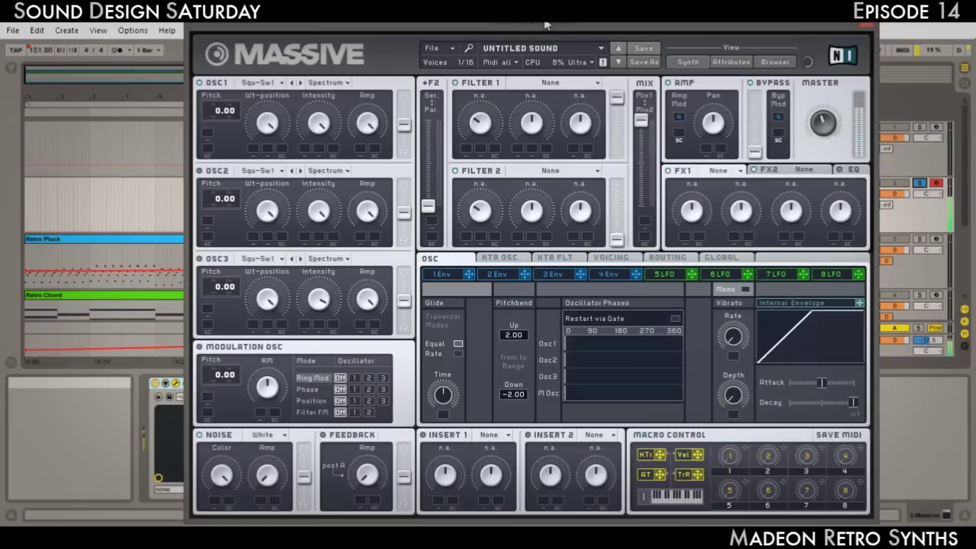
left_click_drag(703, 31, 683, 28)
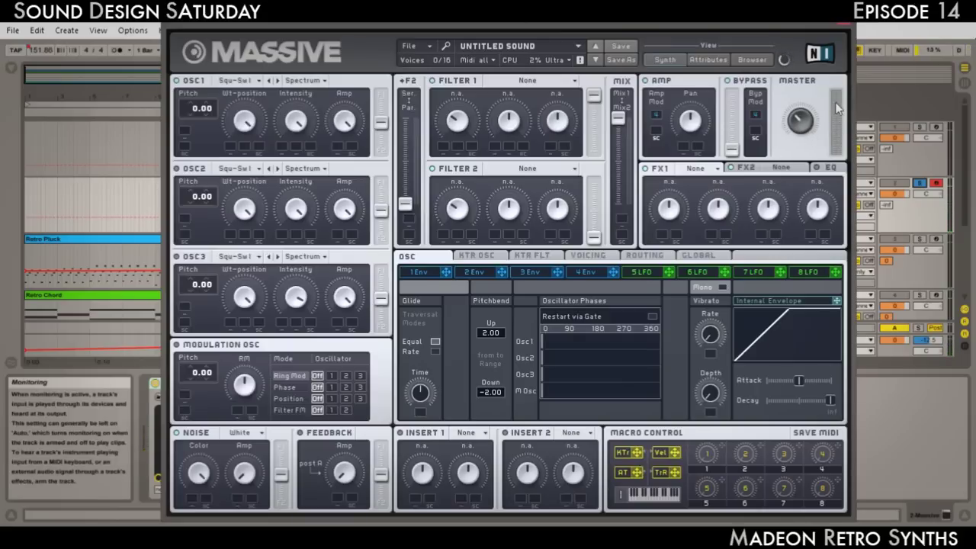
- Set OSC1's wavetable to Additivmix III and route its output fully to Filter 1
left_click(234, 80)
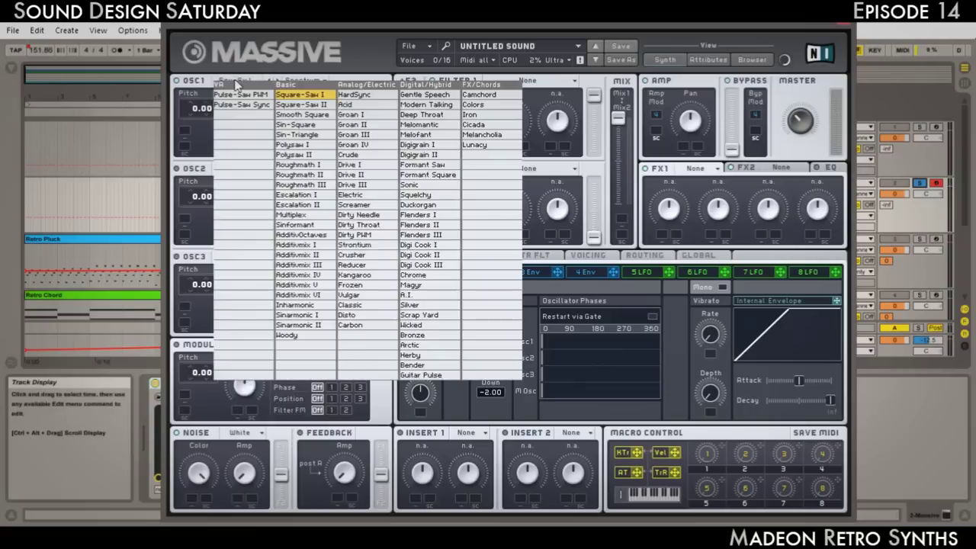
left_click(323, 264)
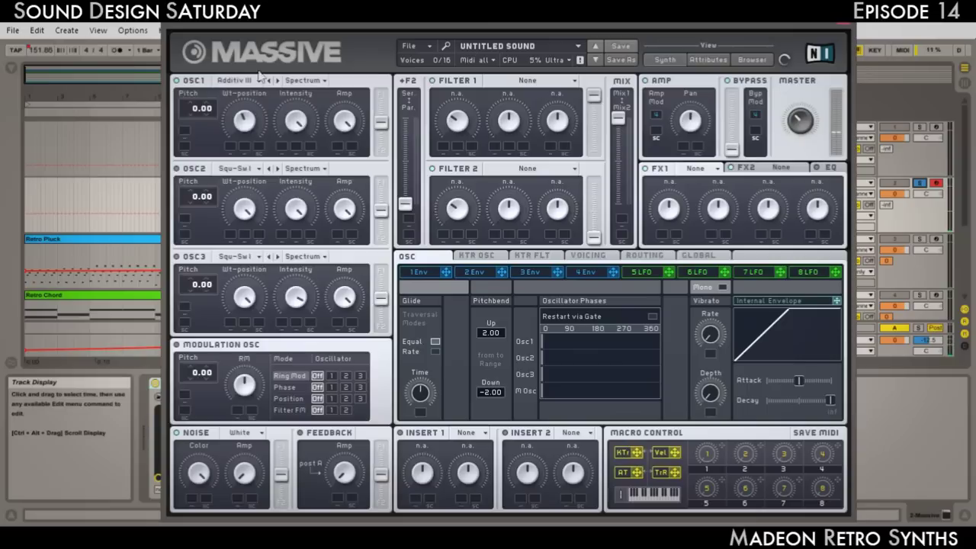
left_click_drag(371, 29, 366, 29)
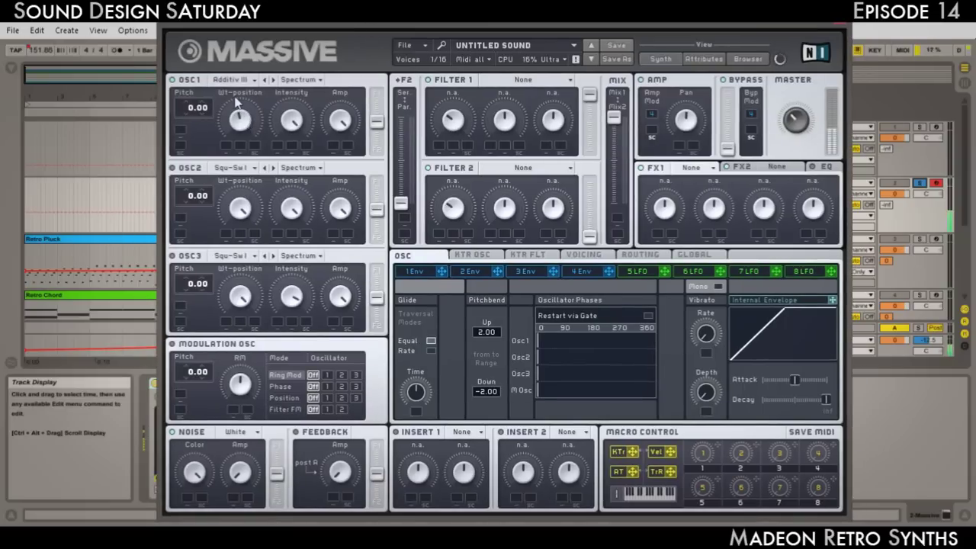
left_click_drag(377, 122, 377, 94)
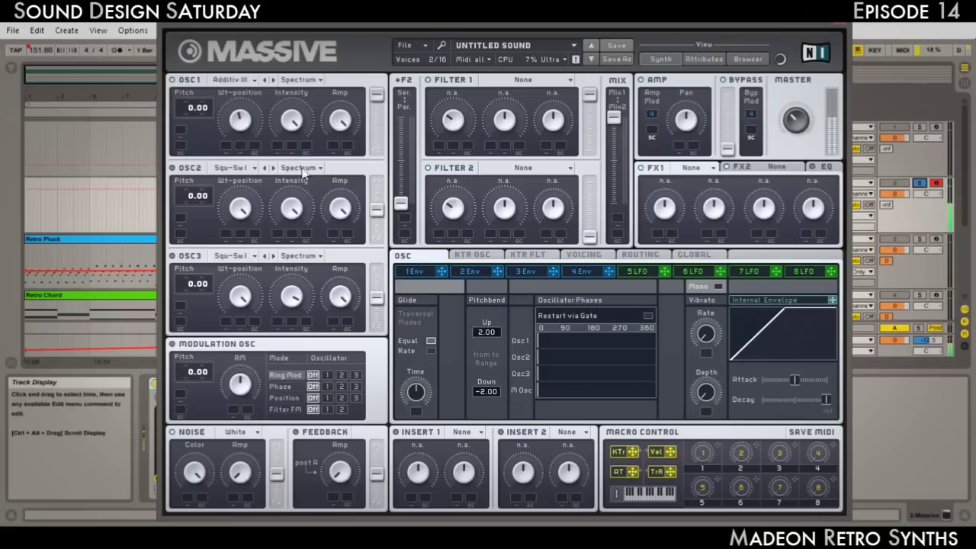
- Shorten the attack of envelope 4 slightly and lengthen its release for a slower fade-out
left_click(582, 271)
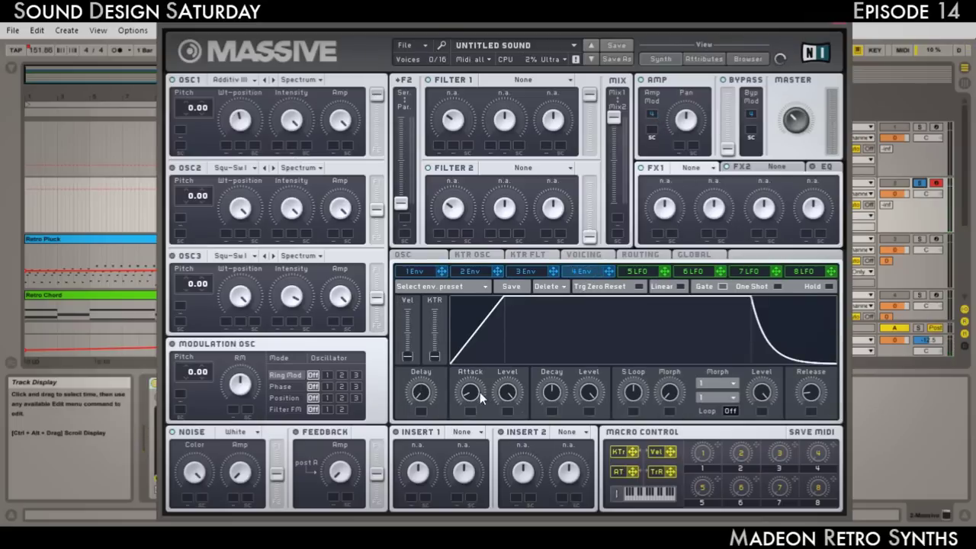
left_click_drag(468, 392, 466, 395)
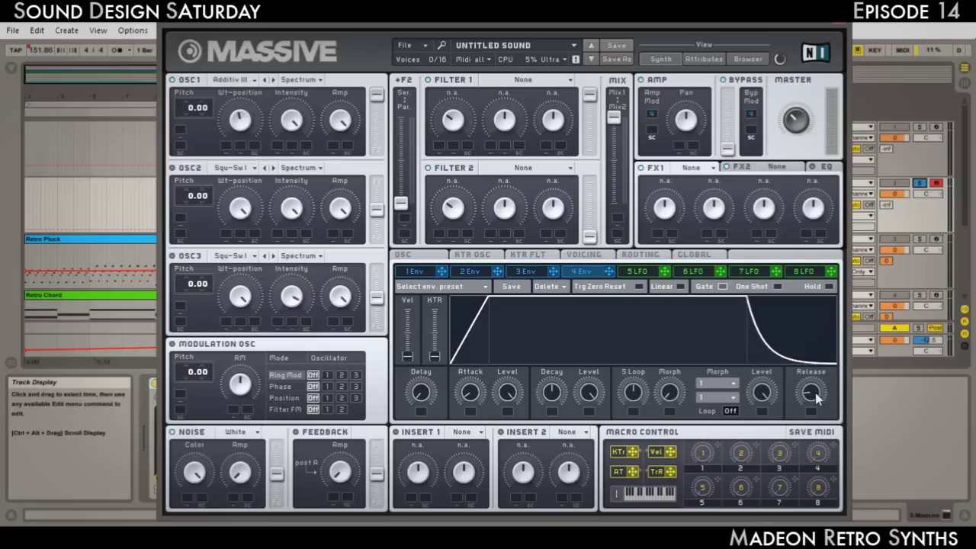
left_click_drag(812, 404, 810, 391)
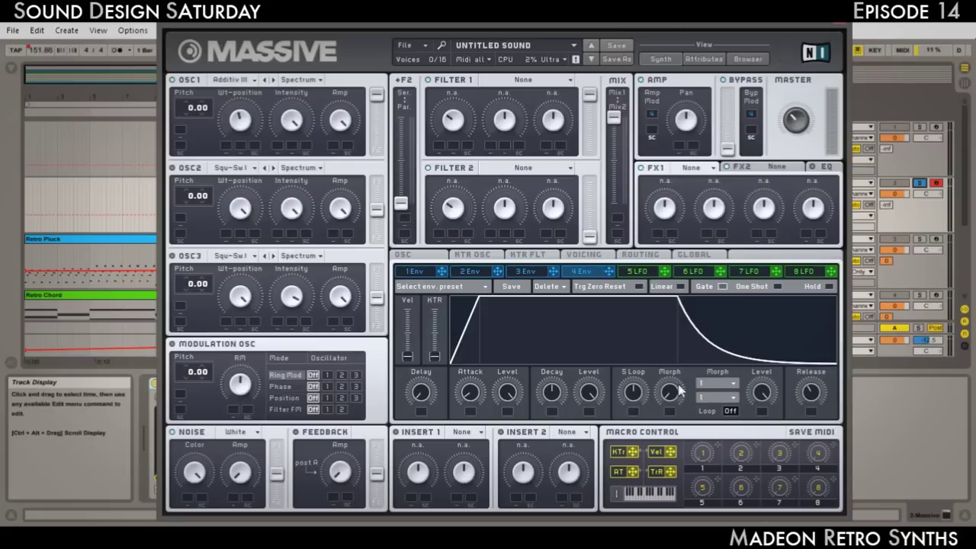
left_click_drag(649, 36, 640, 39)
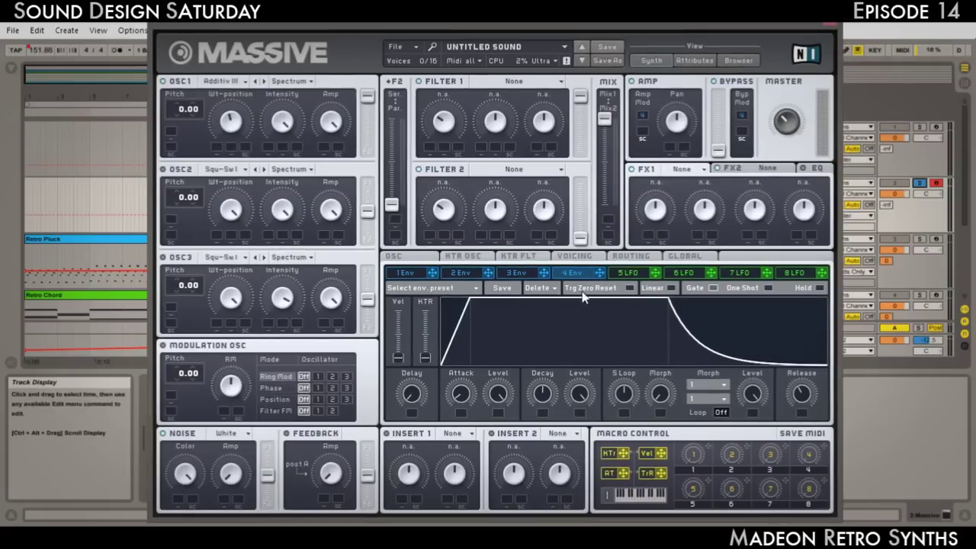
- Set Filter 1 to Lowpass 4 and assign macro 1 to its cutoff with a positive modulation range
left_click(525, 82)
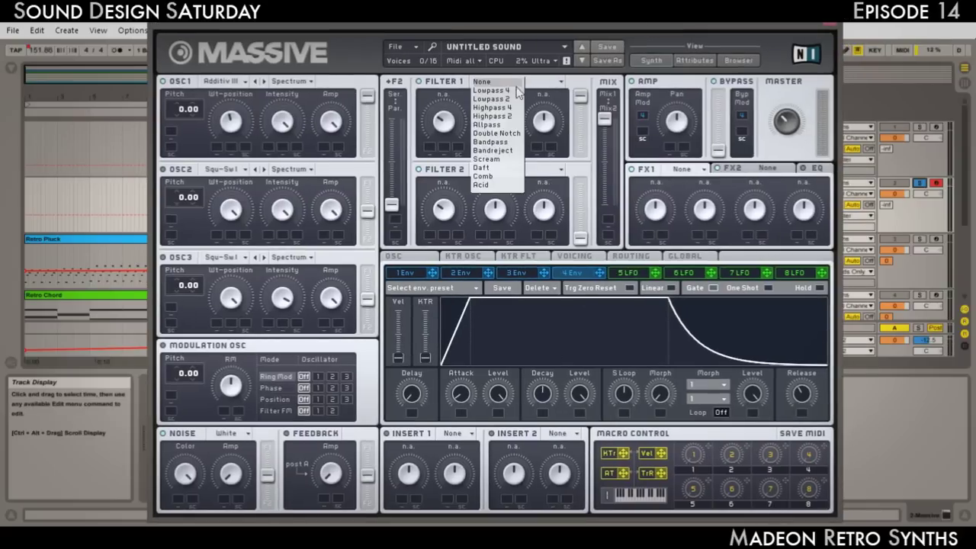
left_click(507, 90)
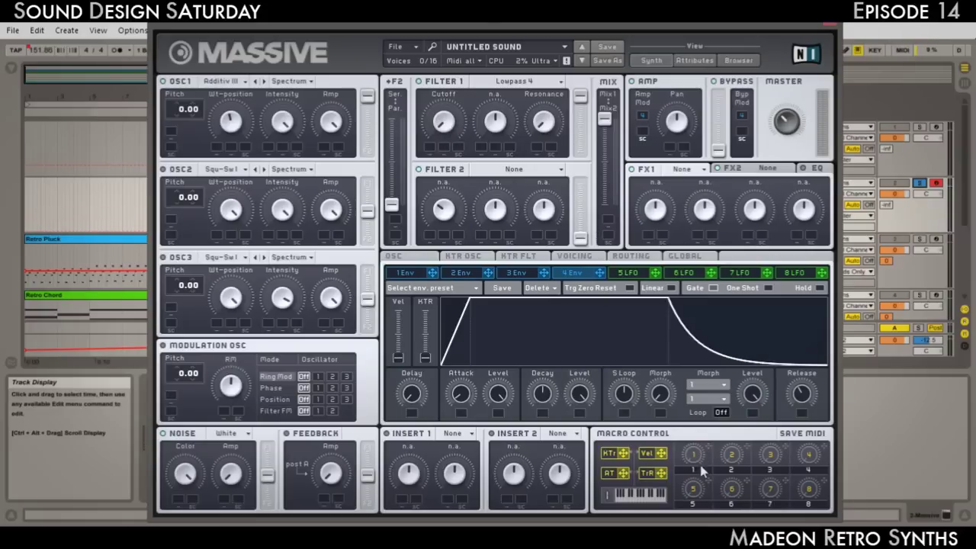
left_click_drag(708, 447, 430, 146)
left_click_drag(430, 146, 428, 87)
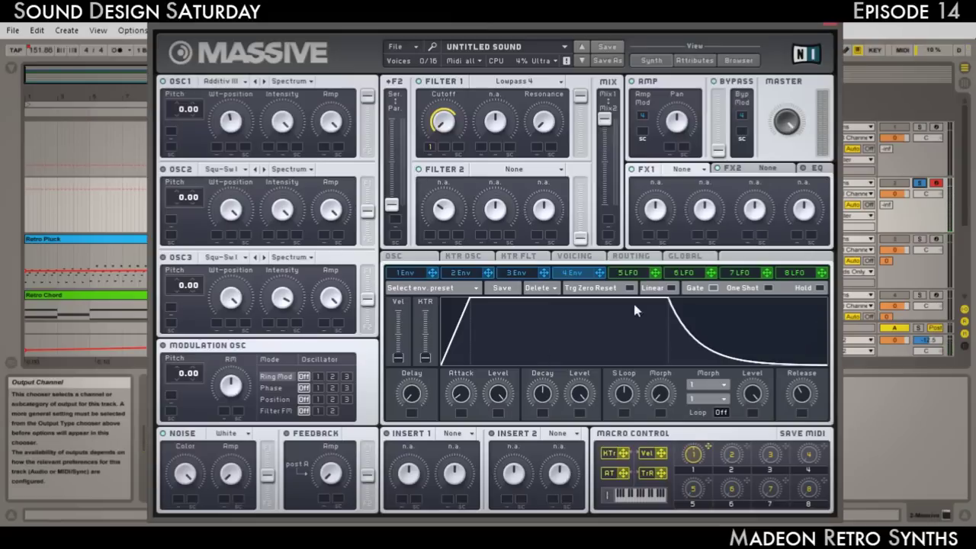
- Sync LFO 5 at a 1/8 ratio with sine for both curves, and assign it to Filter 1's cutoff with a small range
left_click(624, 272)
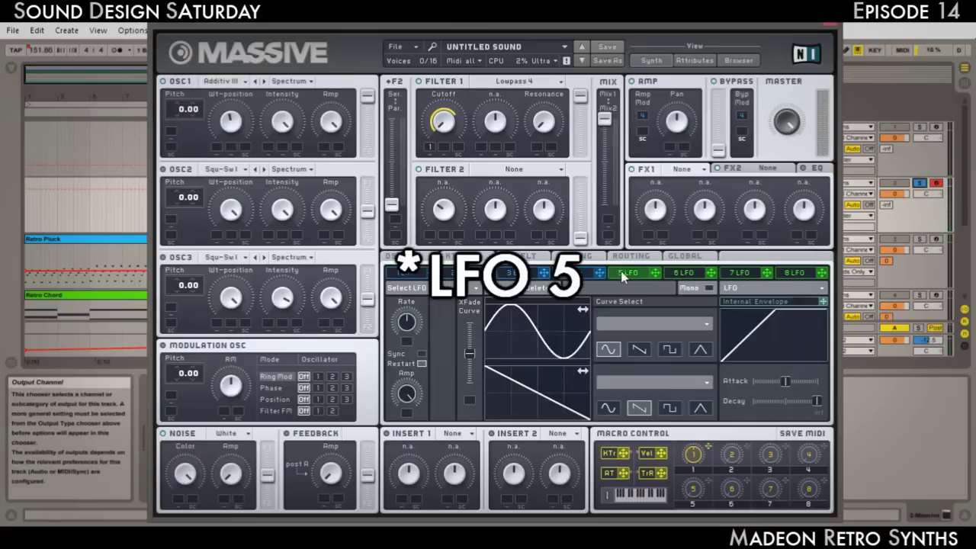
left_click(422, 353)
left_click_drag(419, 338, 410, 331)
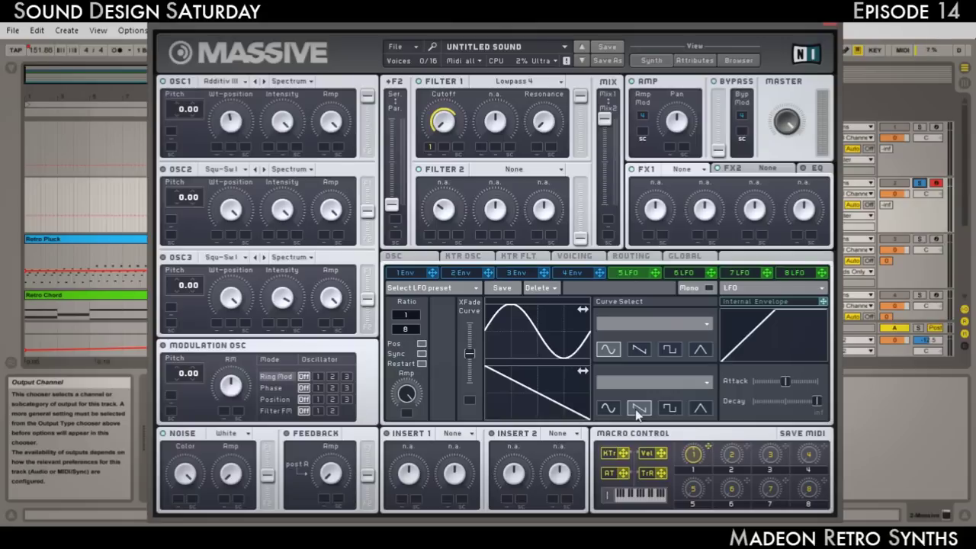
left_click(608, 408)
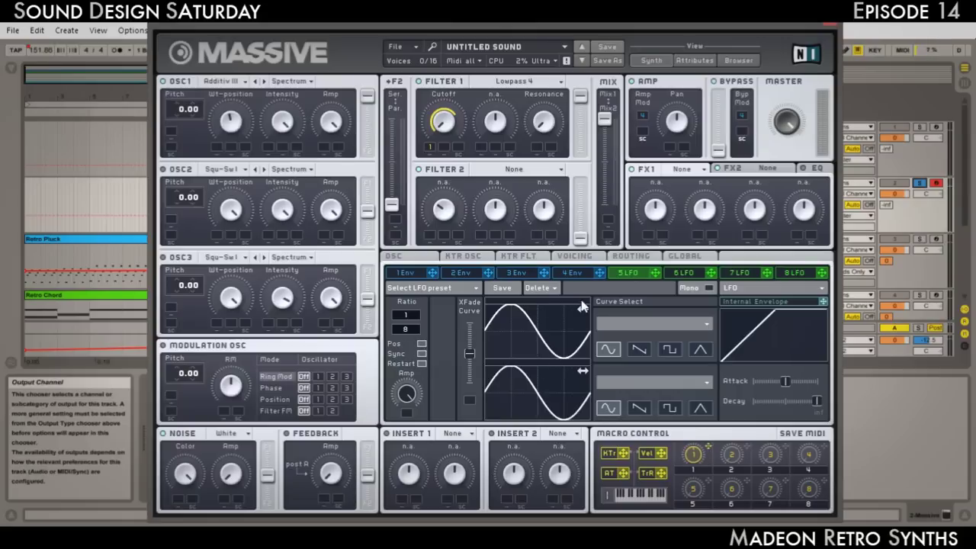
left_click_drag(657, 273, 443, 146)
left_click_drag(442, 147, 439, 92)
- Review the patch's oscillator, keytracking, routing, global and LFO 5 settings
left_click(421, 257)
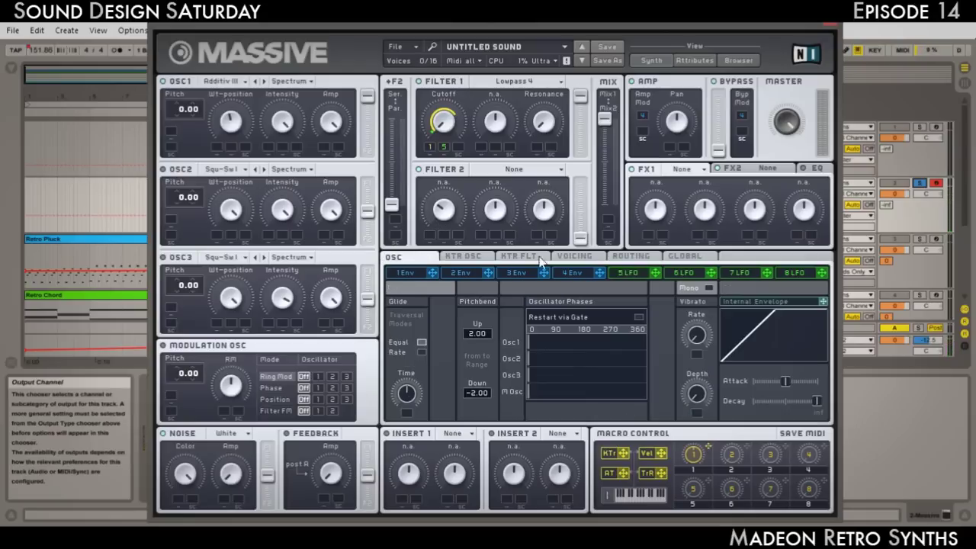
left_click(463, 257)
left_click(518, 257)
left_click(633, 257)
left_click(686, 257)
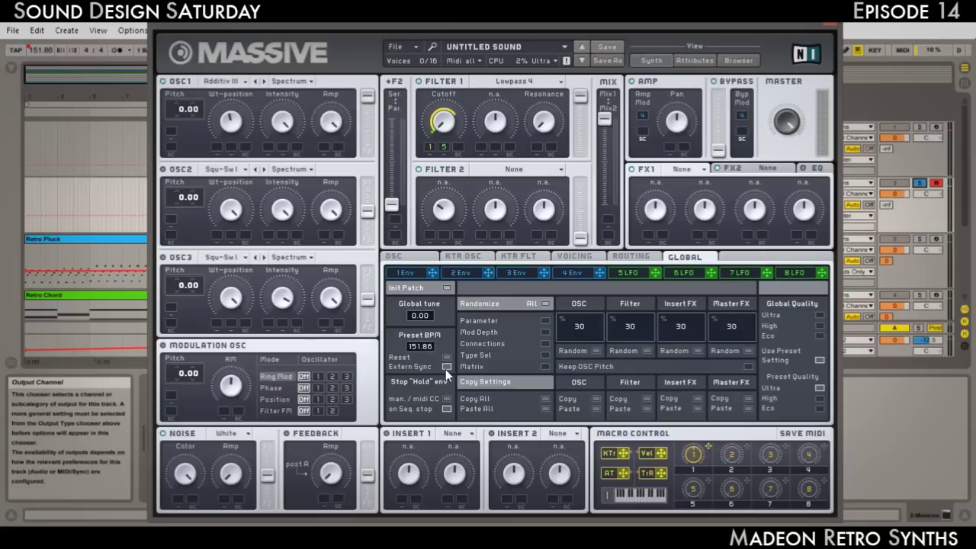
left_click(627, 273)
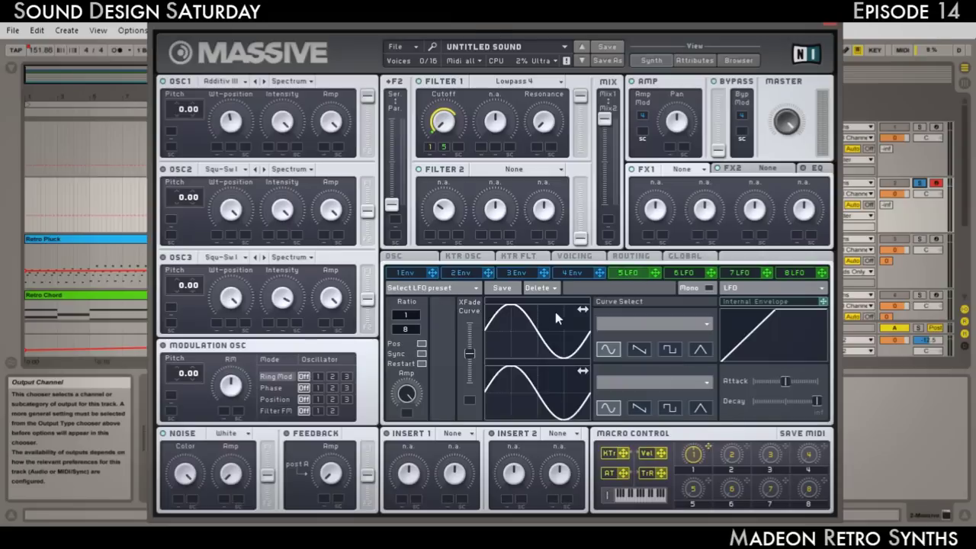
left_click_drag(316, 29, 319, 57)
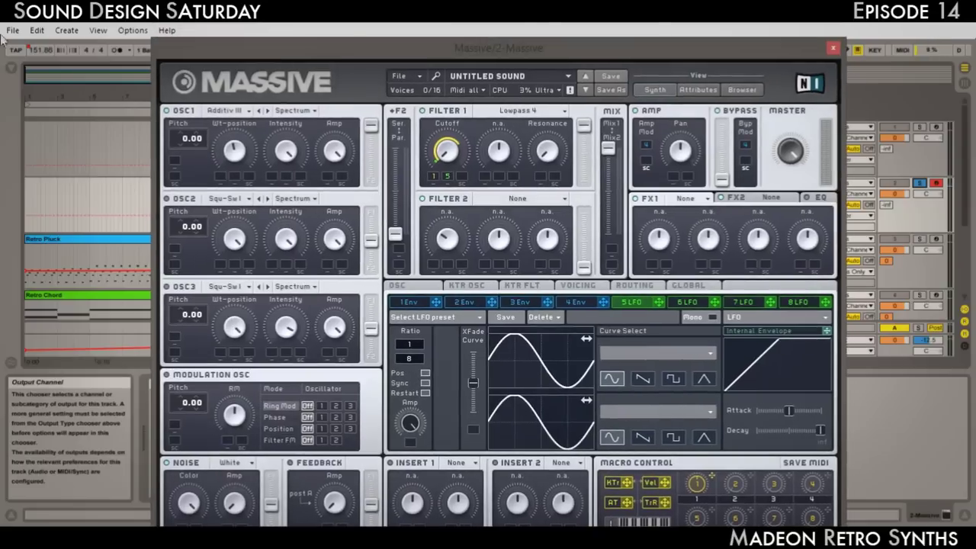
left_click_drag(553, 54, 556, 23)
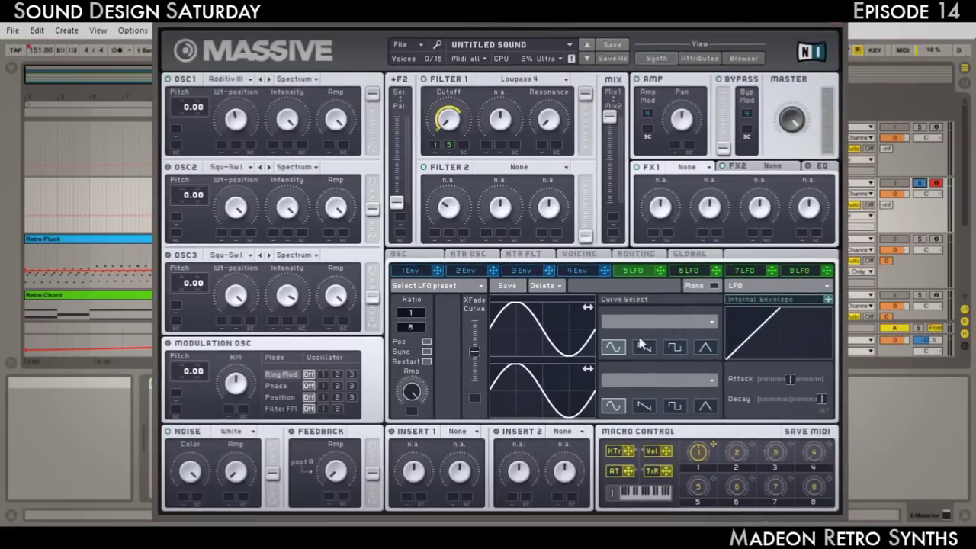
left_click(416, 256)
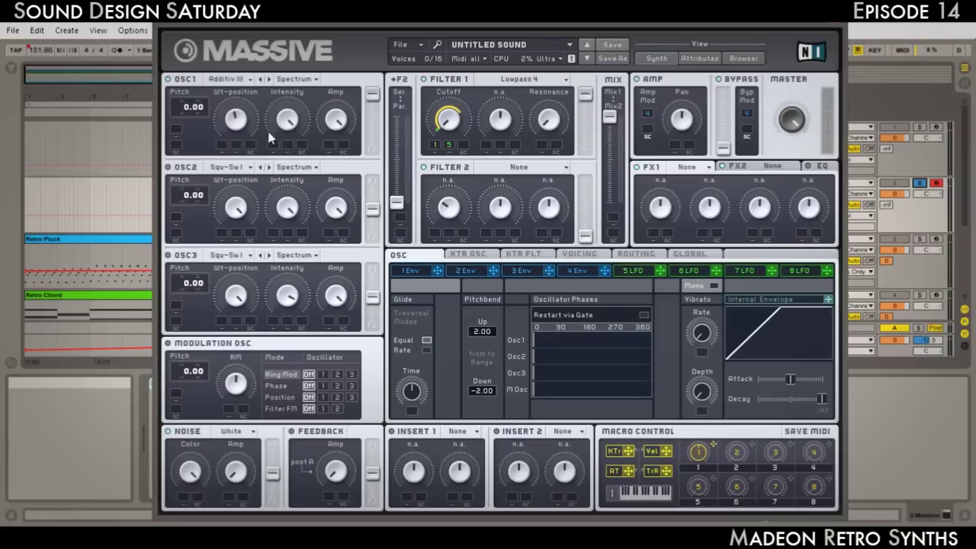
left_click(633, 273)
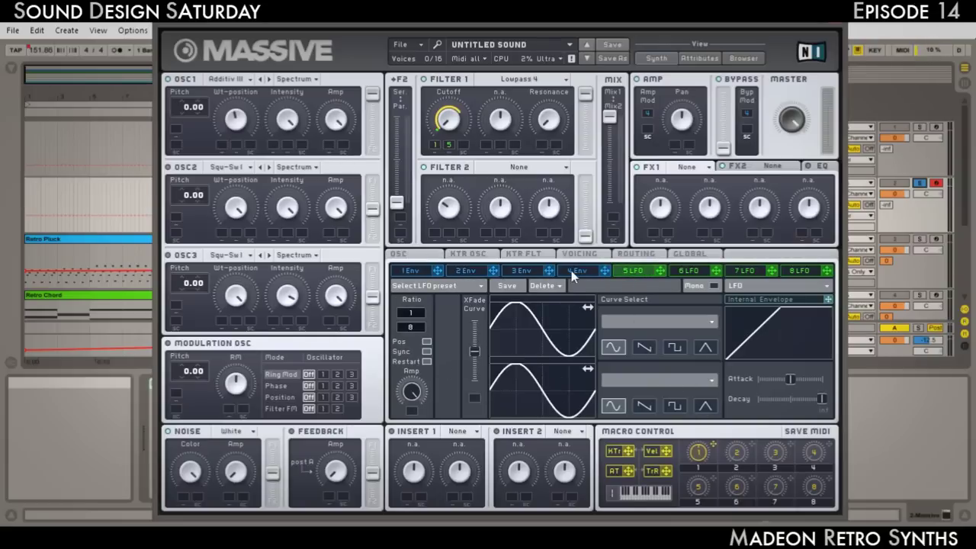
- Assign envelope 1 to OSC1's pitch with a modulation amount of -25.00
left_click(403, 271)
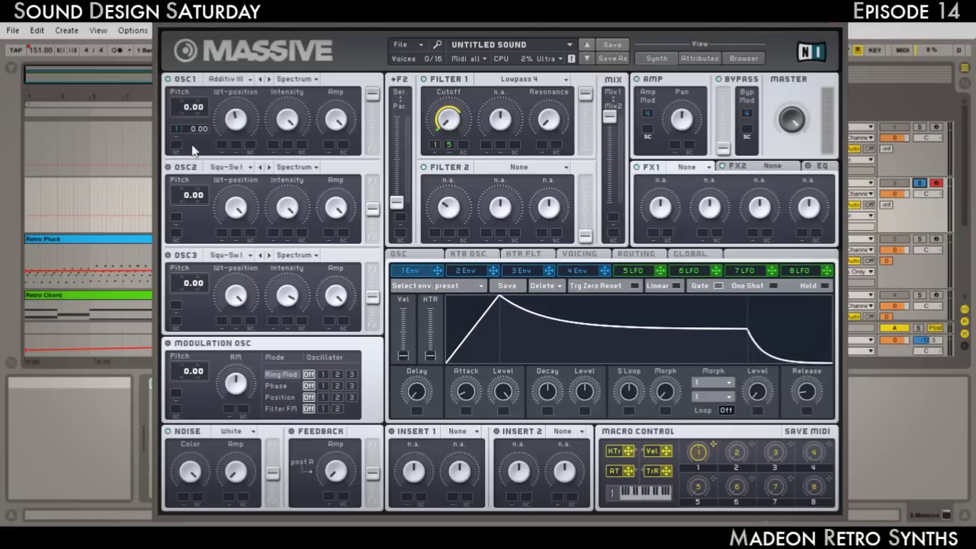
left_click_drag(192, 131, 192, 138)
left_click_drag(192, 128, 195, 166)
- Shape envelope 1 with a short attack, shorter decay and zero decay level, and set its OSC1 pitch amount to -4.00
left_click_drag(463, 395, 471, 447)
left_click_drag(596, 394, 594, 478)
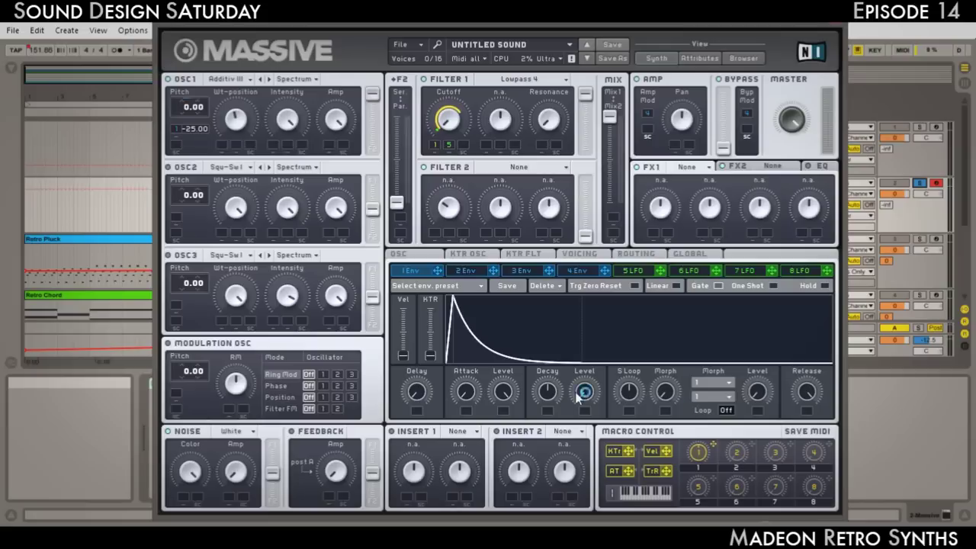
mouse_move(554, 392)
left_mouse_down()
mouse_move(555, 446)
mouse_move(564, 375)
mouse_move(556, 405)
left_mouse_up()
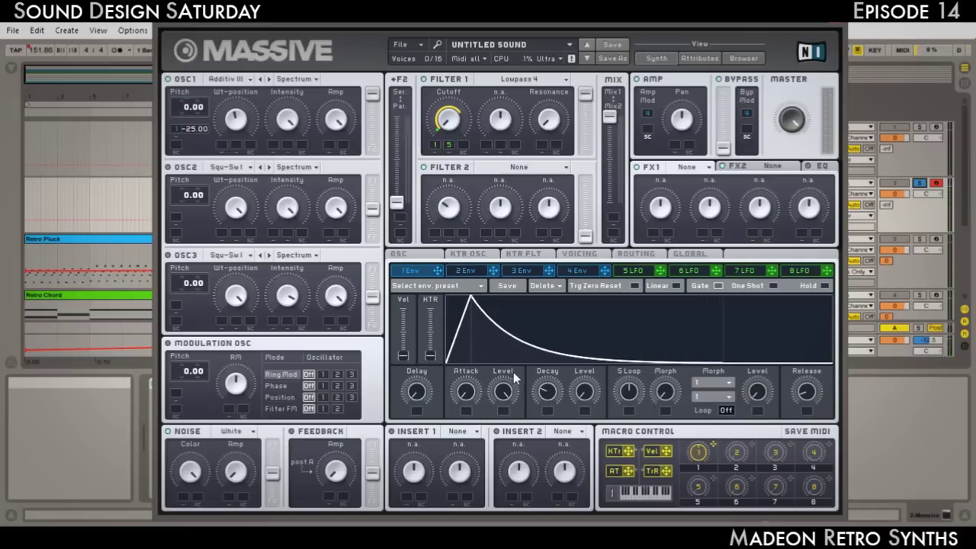
left_click_drag(197, 127, 203, 105)
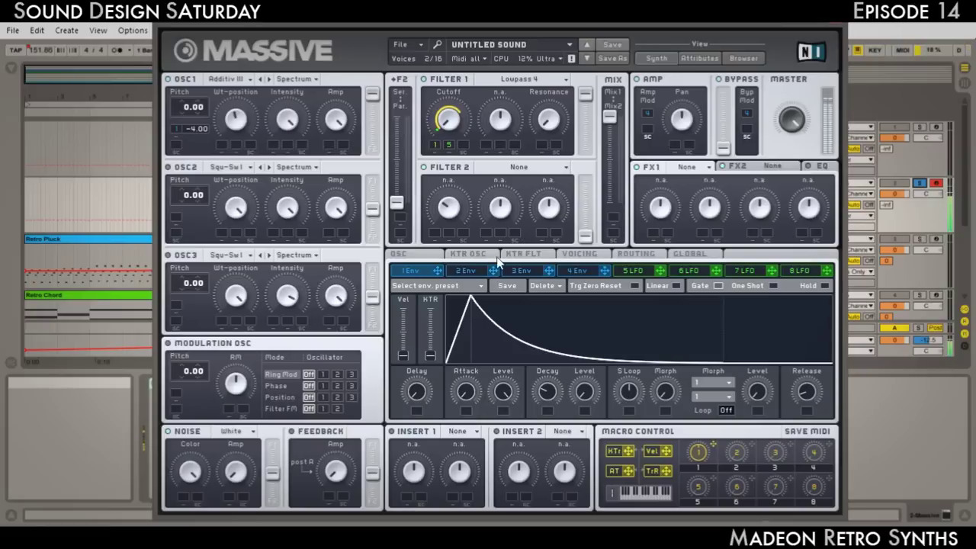
- Set up 8 unison voices with a 0.02 pitch spread and a pan position spread about halfway between mono and full
left_click(580, 256)
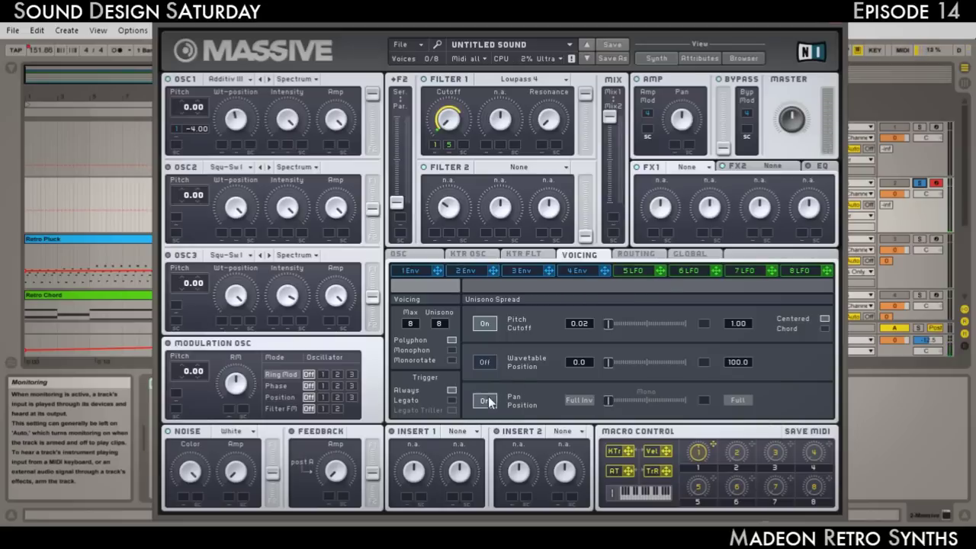
left_click_drag(614, 403, 673, 412)
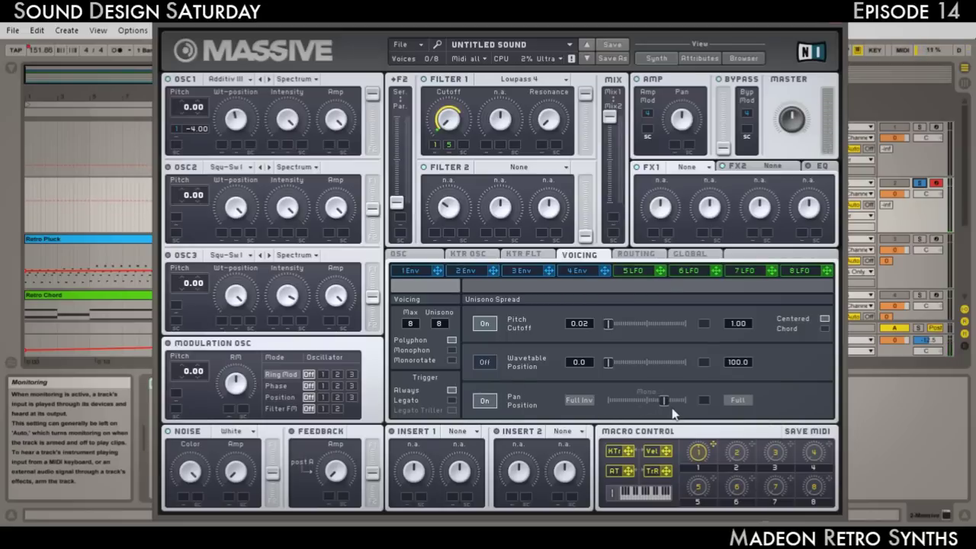
left_click_drag(709, 24, 766, 22)
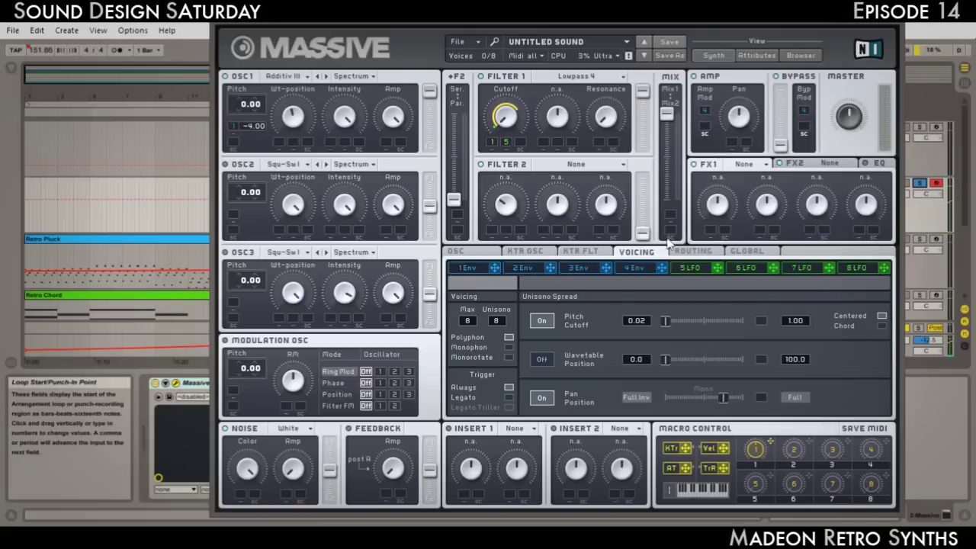
left_click_drag(694, 25, 643, 22)
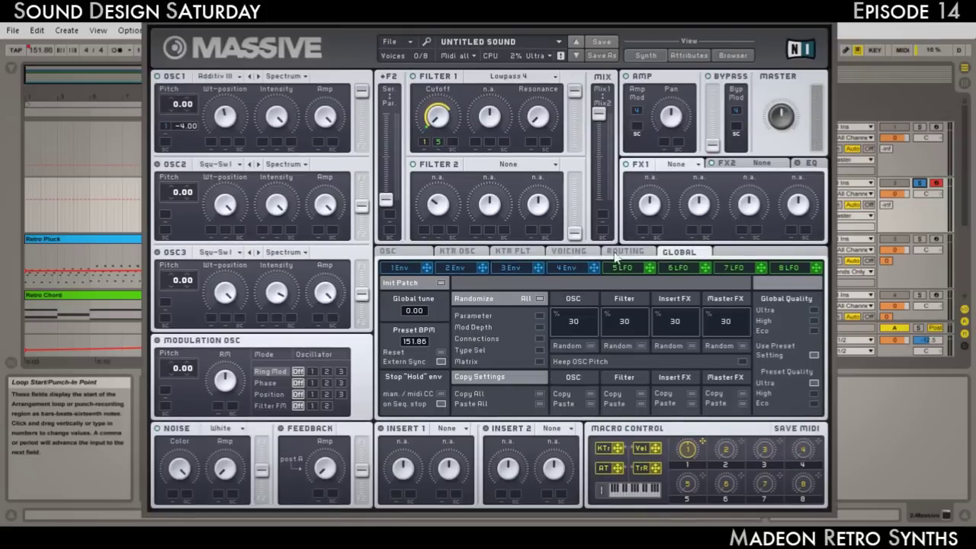
left_click(692, 58)
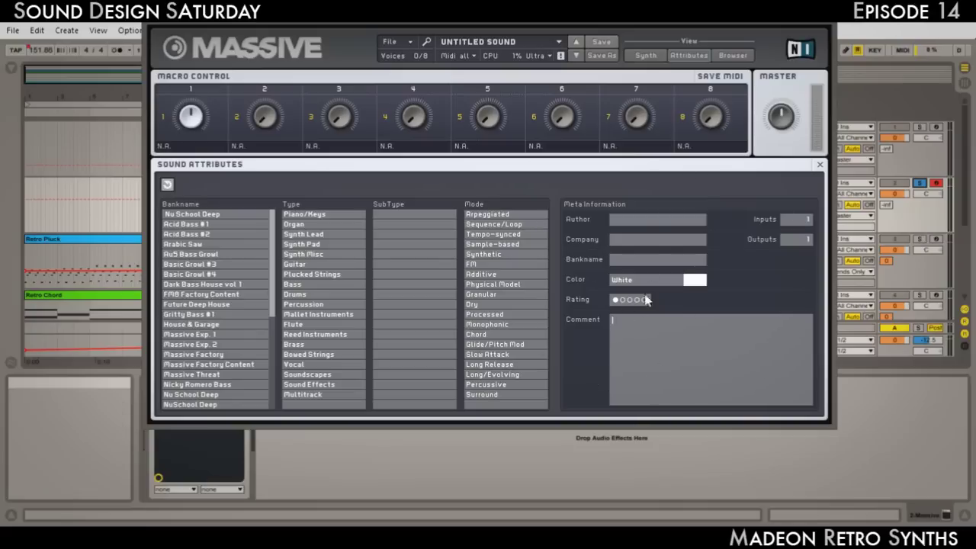
left_click(644, 55)
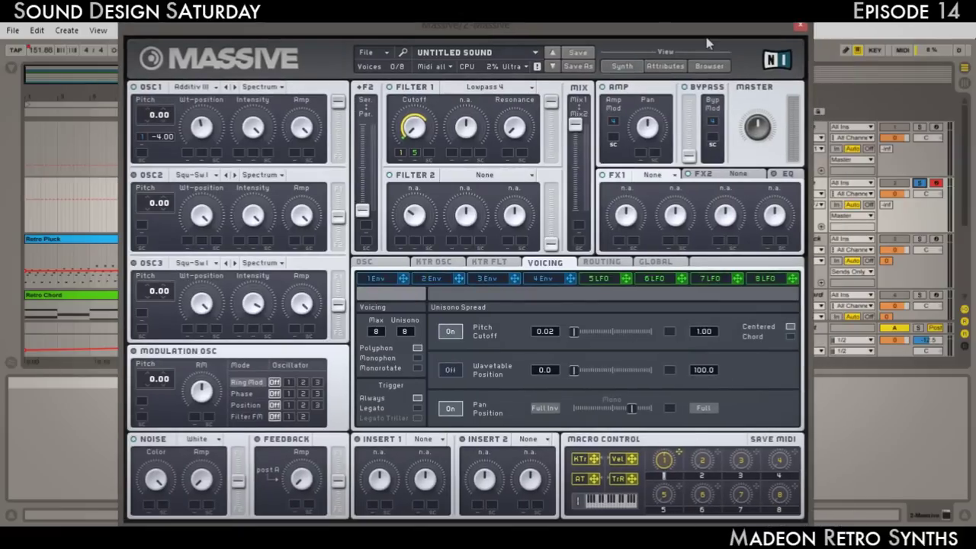
- Close the chord patch's plug-in window and review the first track's Massive patch, including its sound attributes
left_click_drag(702, 34, 685, 34)
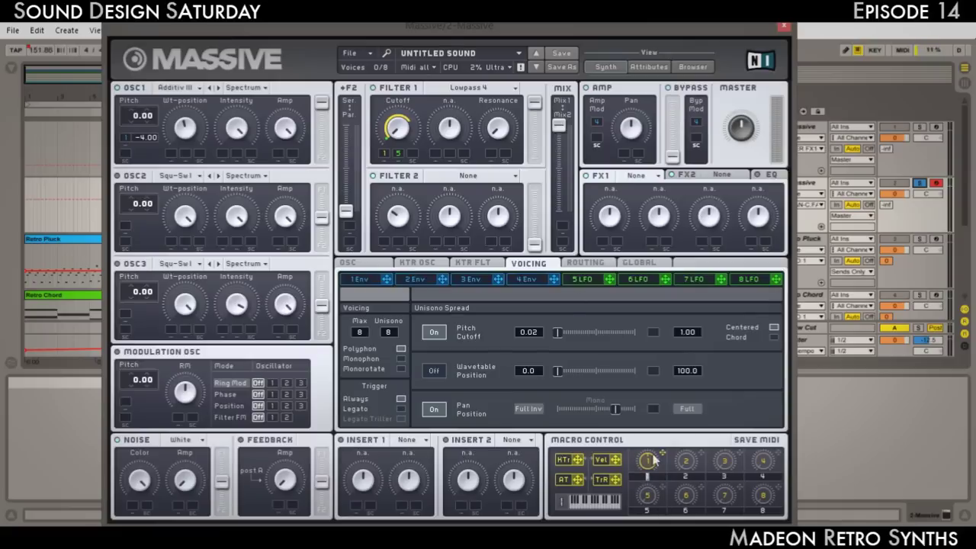
left_click(784, 28)
left_click(799, 126)
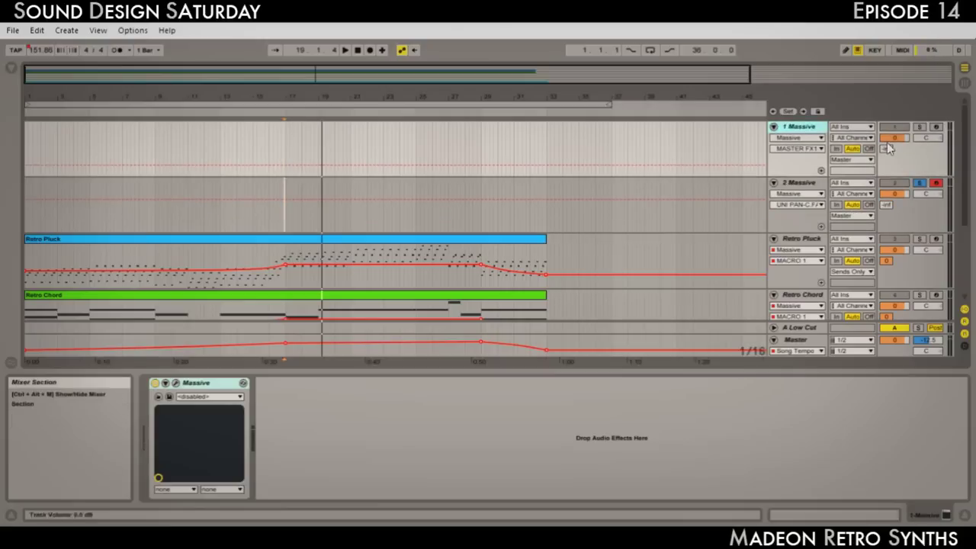
left_click(176, 382)
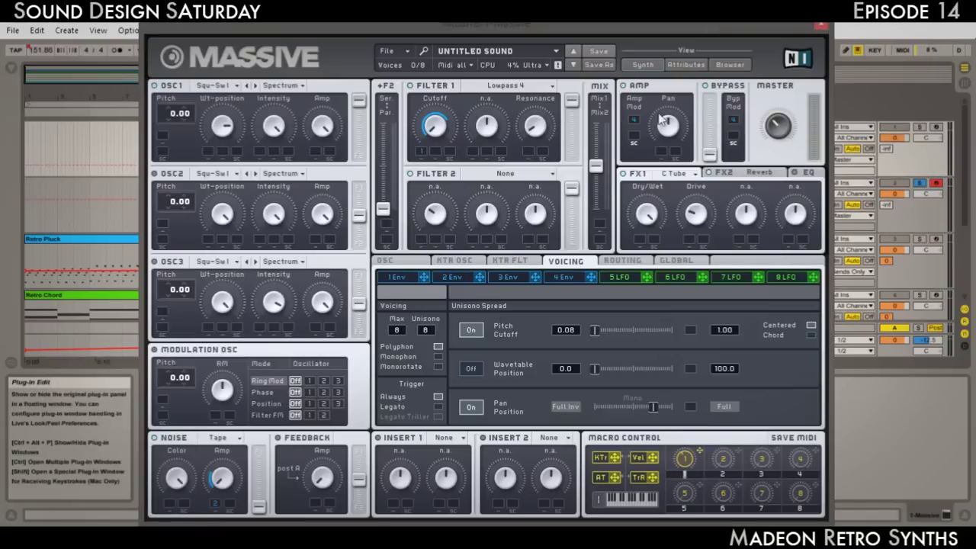
left_click(690, 64)
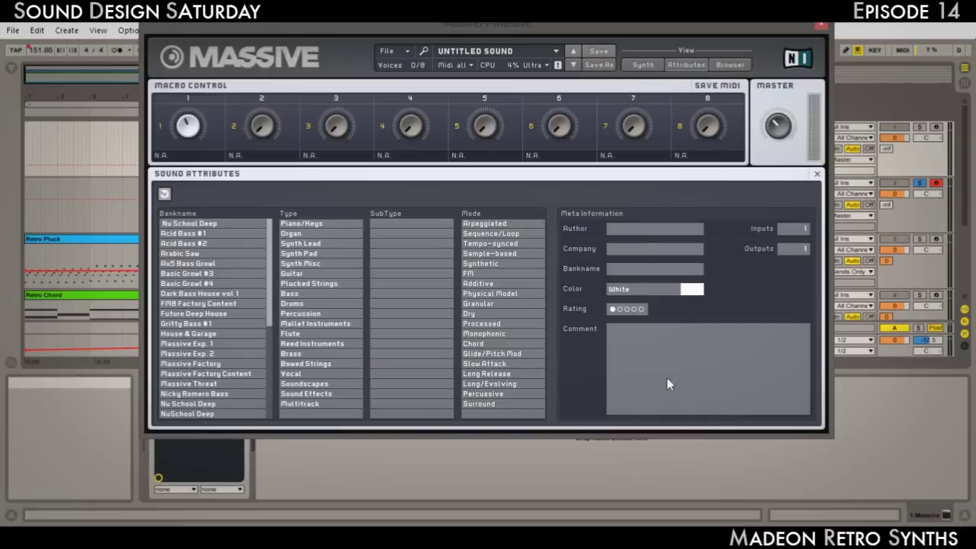
left_click(643, 64)
left_click_drag(636, 27, 621, 25)
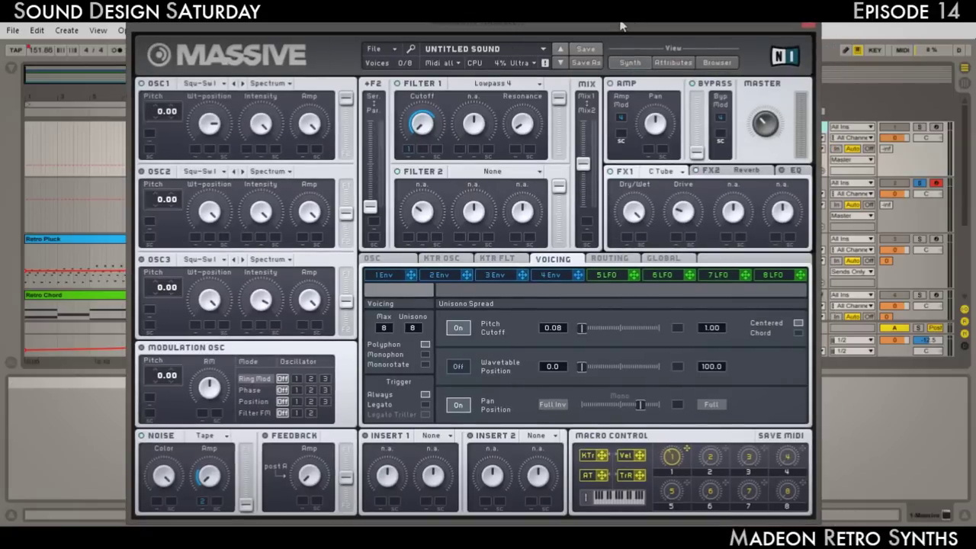
left_click(808, 25)
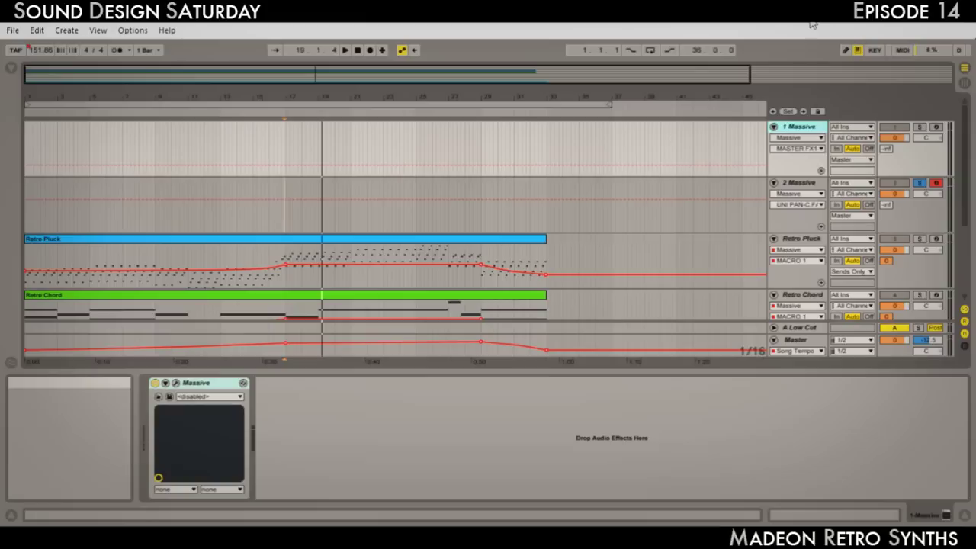
- Look over the arrangement's tracks, from the two Massive tracks to the frozen stem, across the clips' full length
left_click_drag(747, 79, 561, 80)
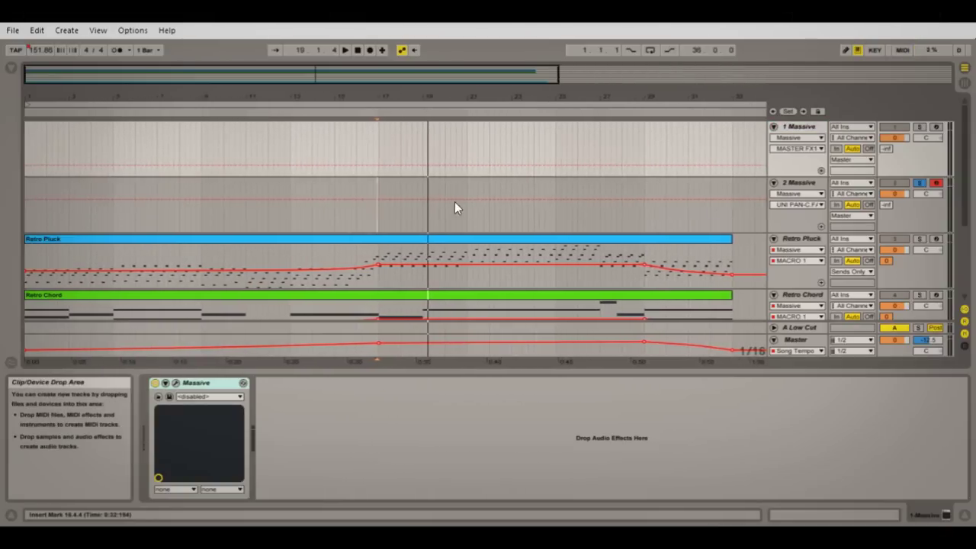
scroll(454, 202, "down", 2)
scroll(453, 201, "up", 2)
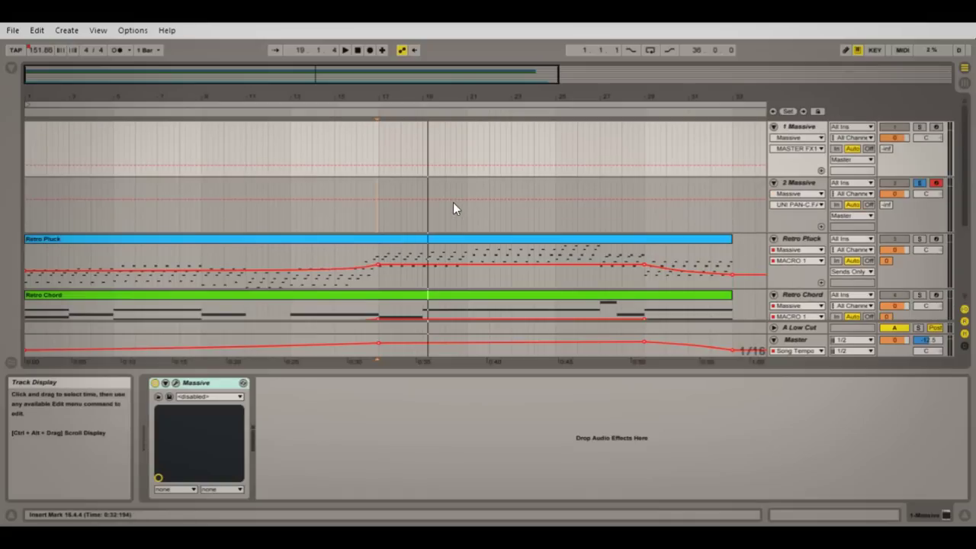
scroll(453, 202, "down", 3)
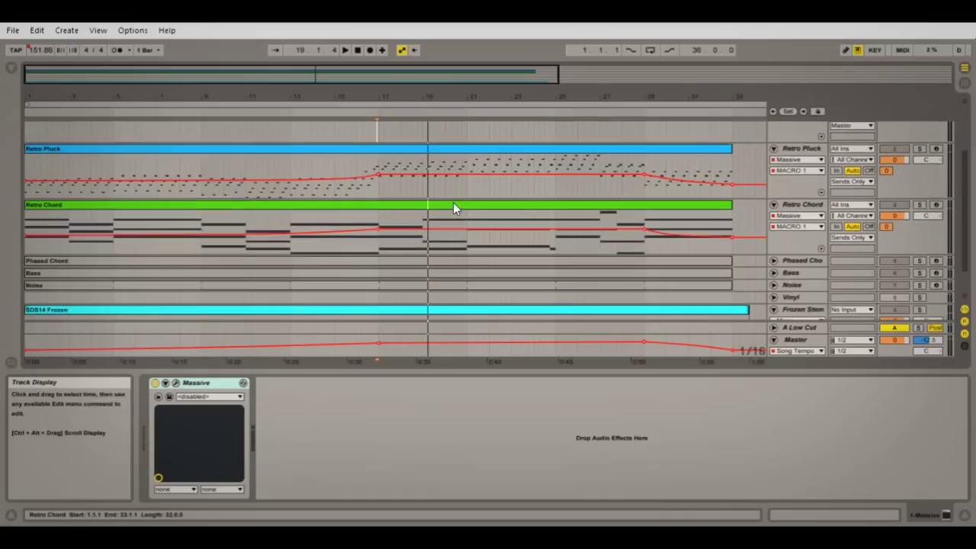
scroll(453, 203, "up", 3)
scroll(453, 203, "down", 2)
scroll(453, 203, "up", 3)
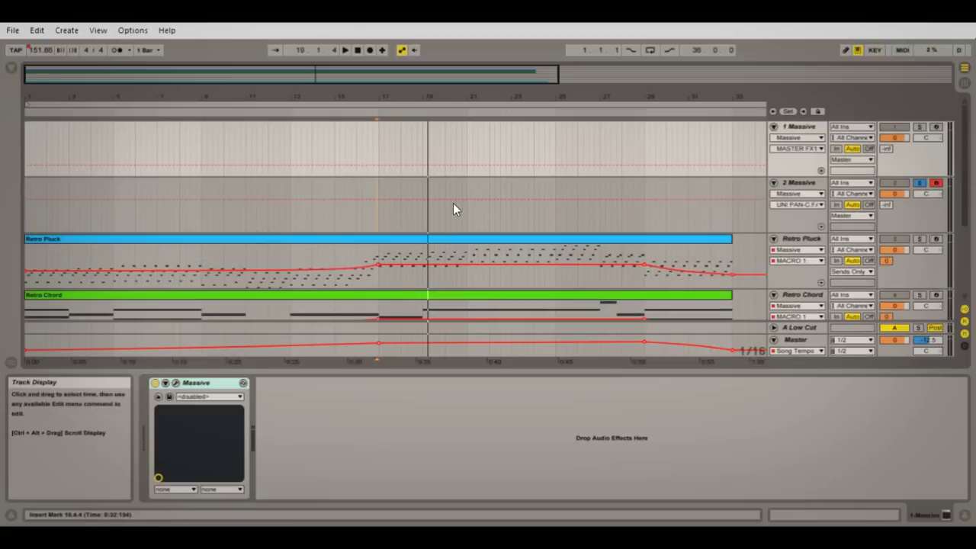
scroll(453, 203, "down", 1)
scroll(454, 202, "up", 1)
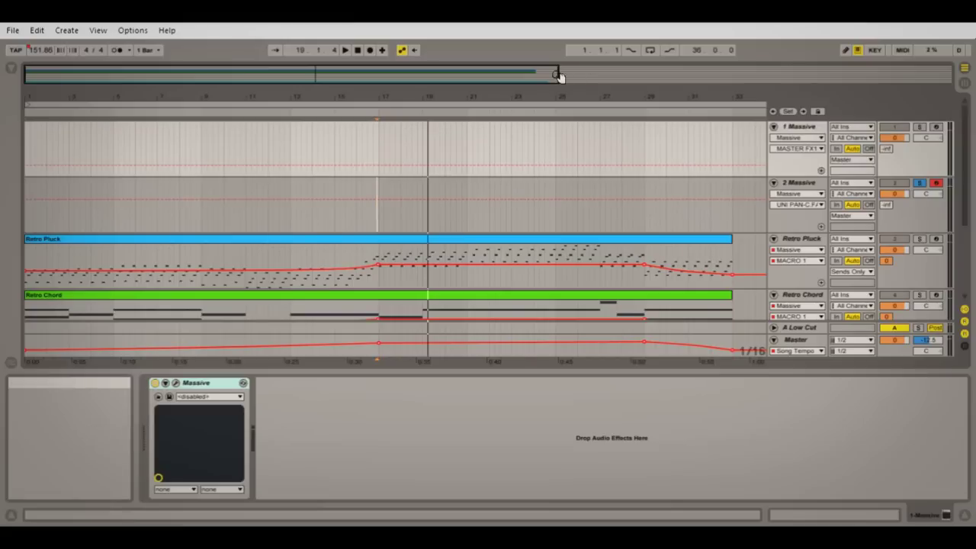
left_click_drag(559, 73, 555, 73)
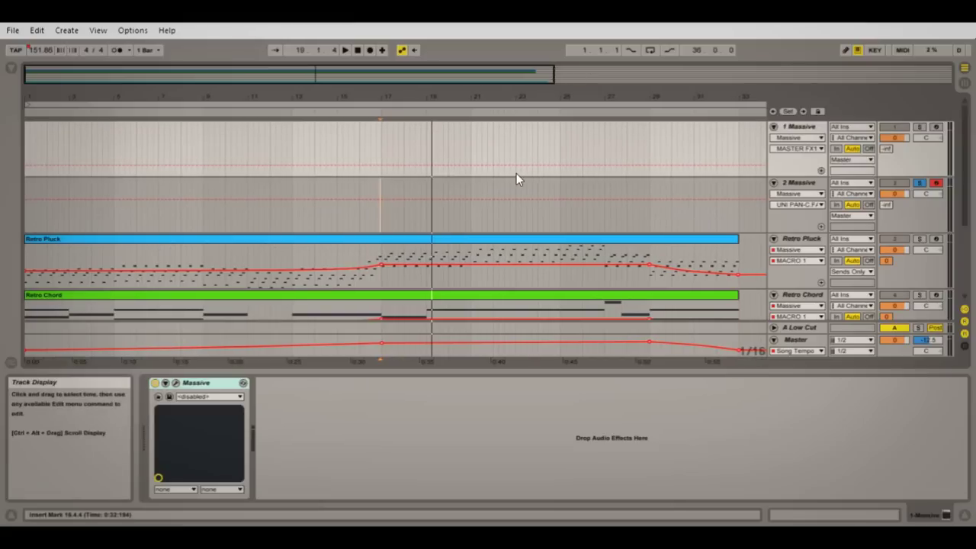